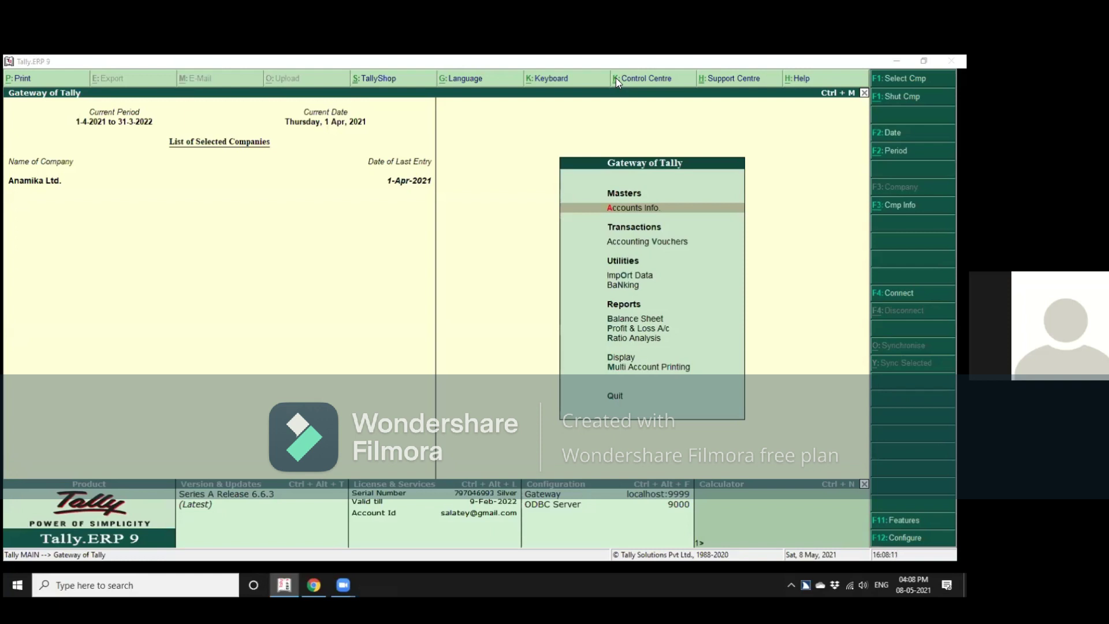
Open the Voice Adjustment settings of the JAWS screen reader from its system tray entry.
key("Insert+F11")
key("Down")
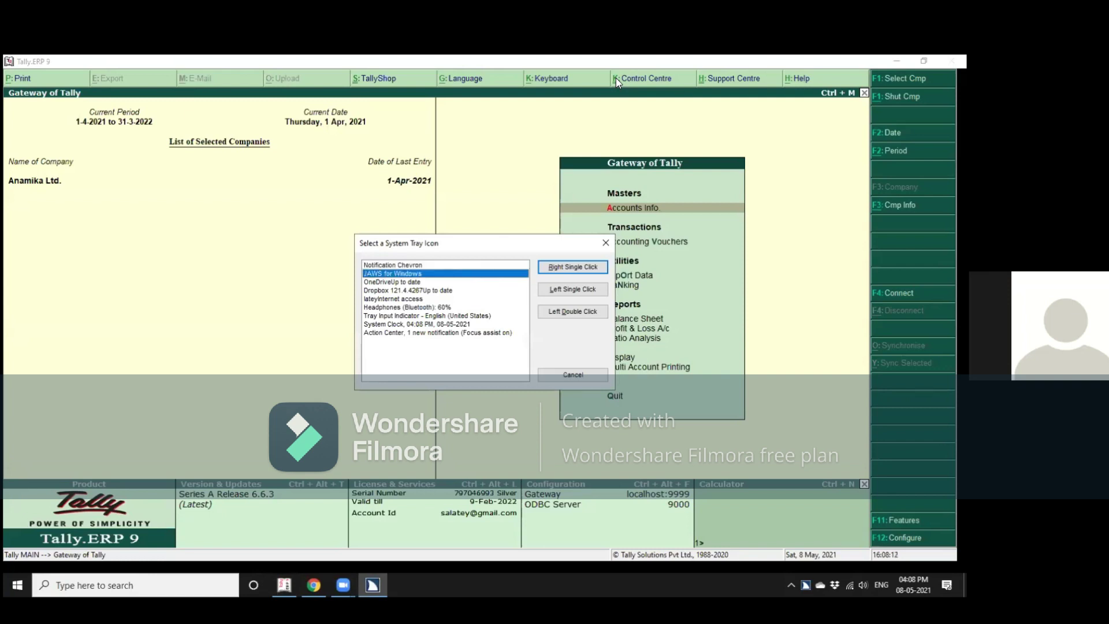
key("Return")
key("Right")
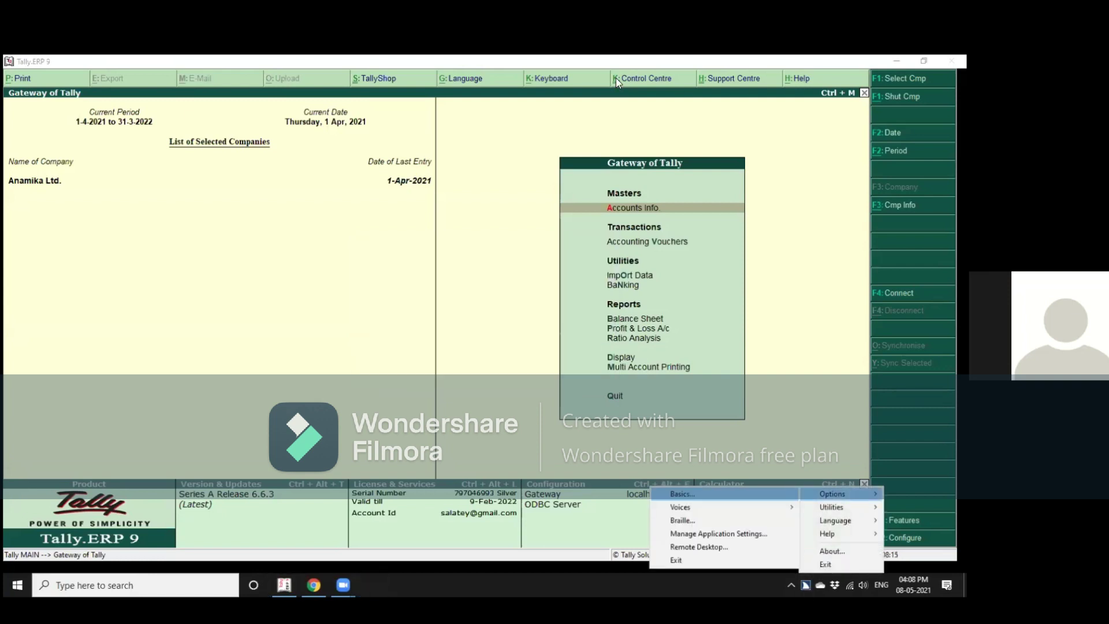
key("Down")
key("Right")
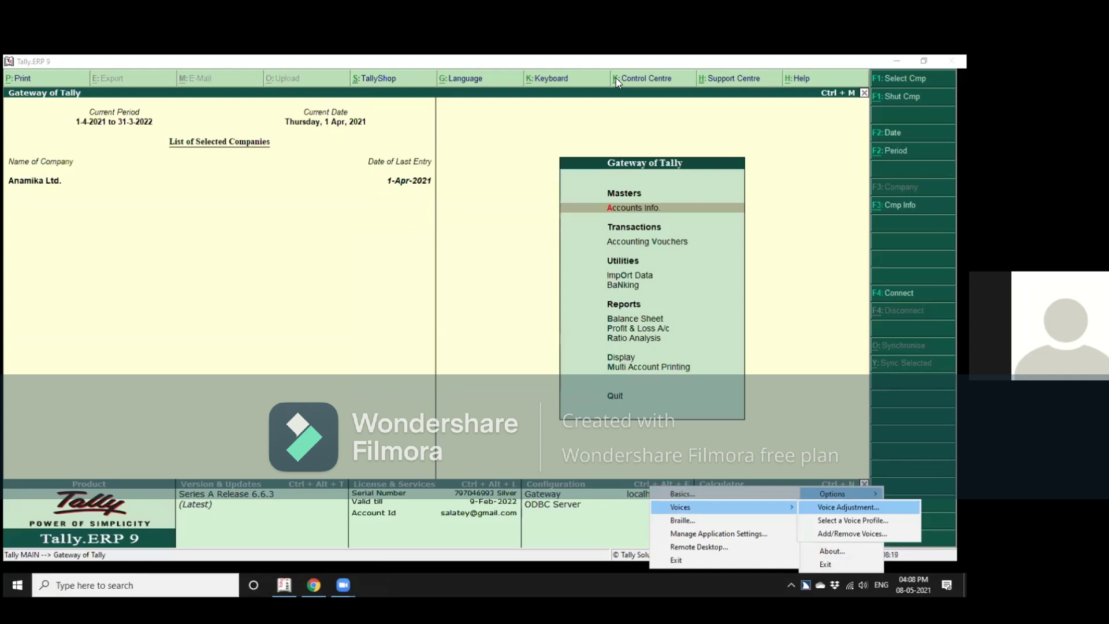
key("Return")
Lower the Eloquence profile's speech rate for all contexts to 64 and save the voice settings.
key("Tab")
key("Tab")
key("Tab")
key("Tab")
key("Tab")
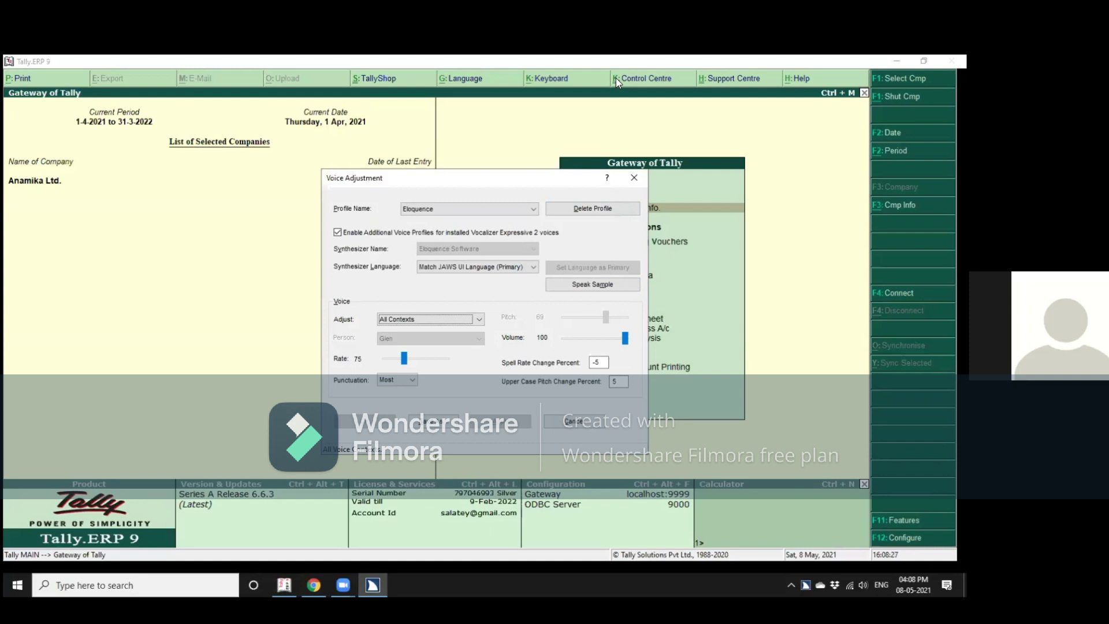
key("Tab")
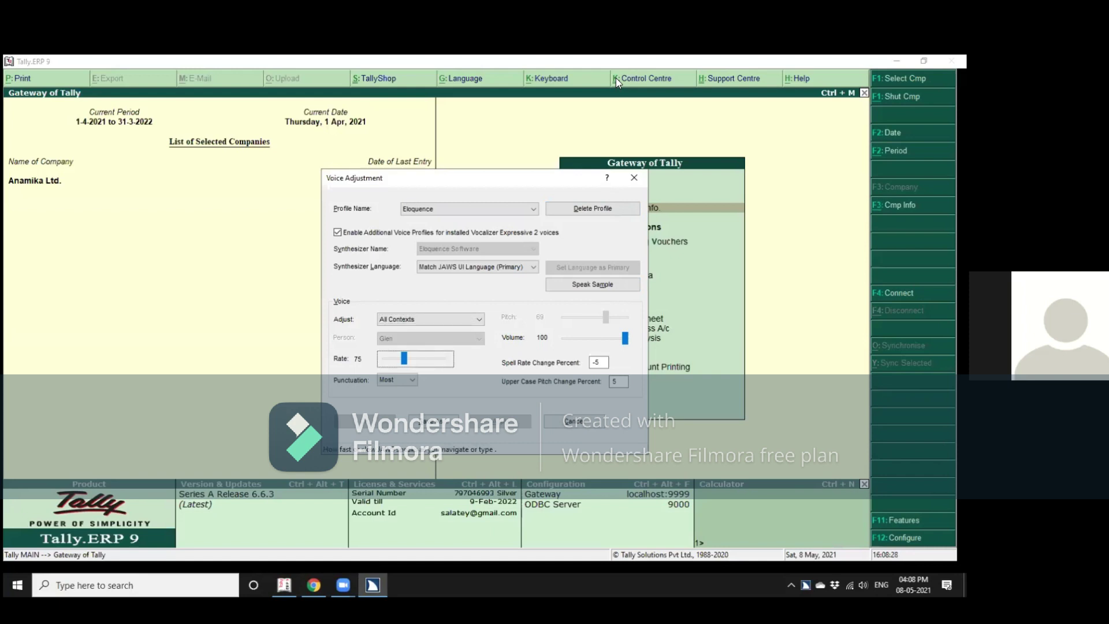
key("Left")
key("Left")
key("Left")
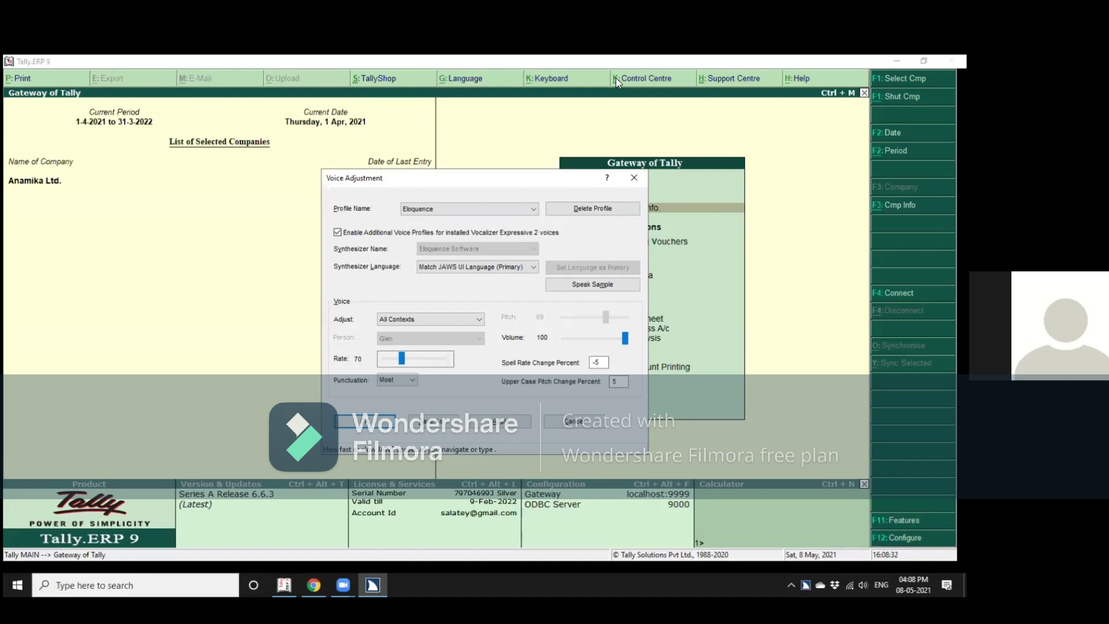
key("Left")
key("Left")
key("Left")
key("Left")
key("Left")
key("Tab")
key("Tab")
key("Tab")
key("Tab")
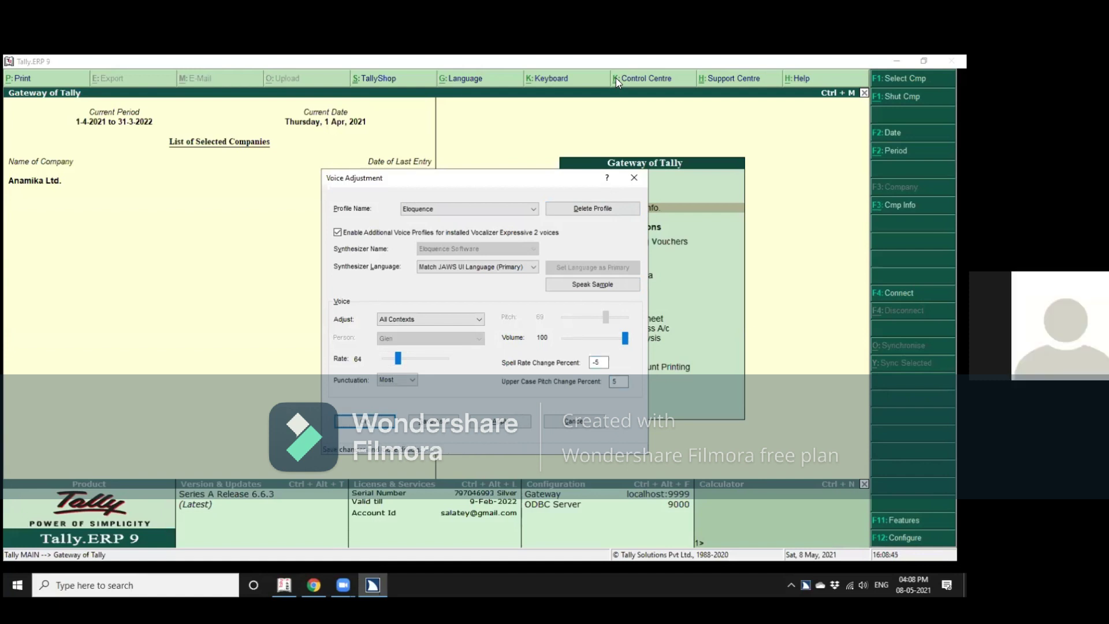
key("Return")
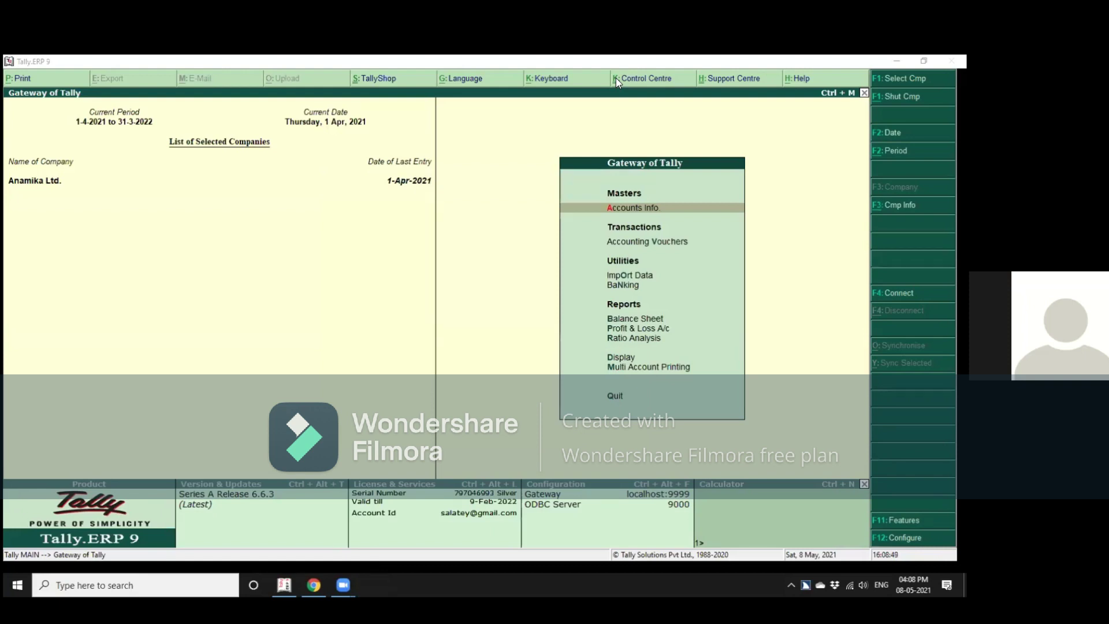
key("alt+Tab")
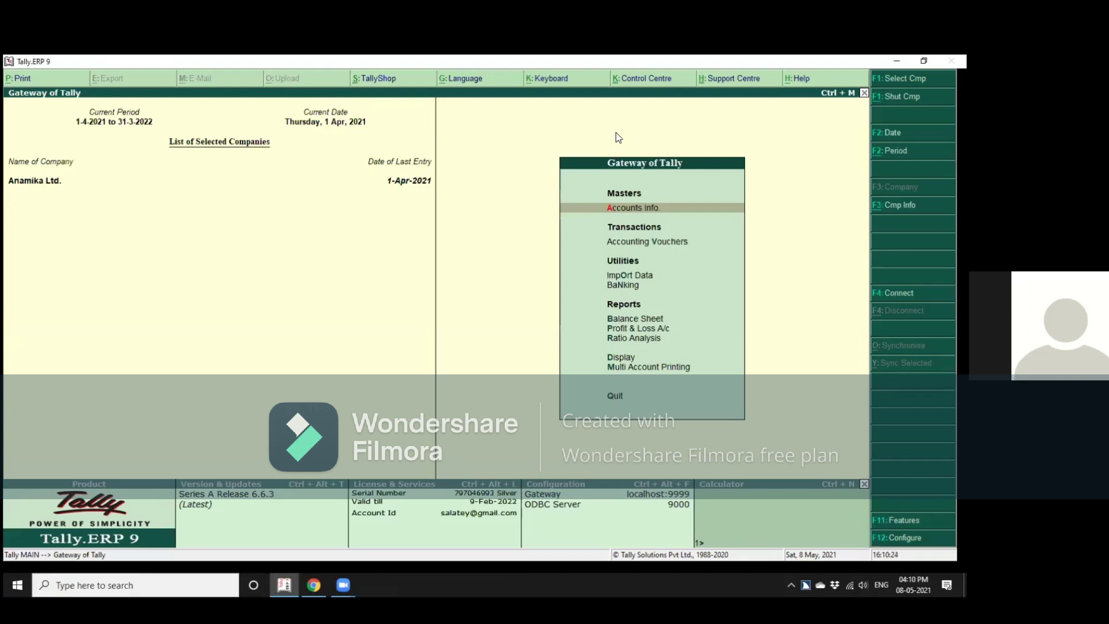
key("Up")
key("Down")
key("alt+Tab")
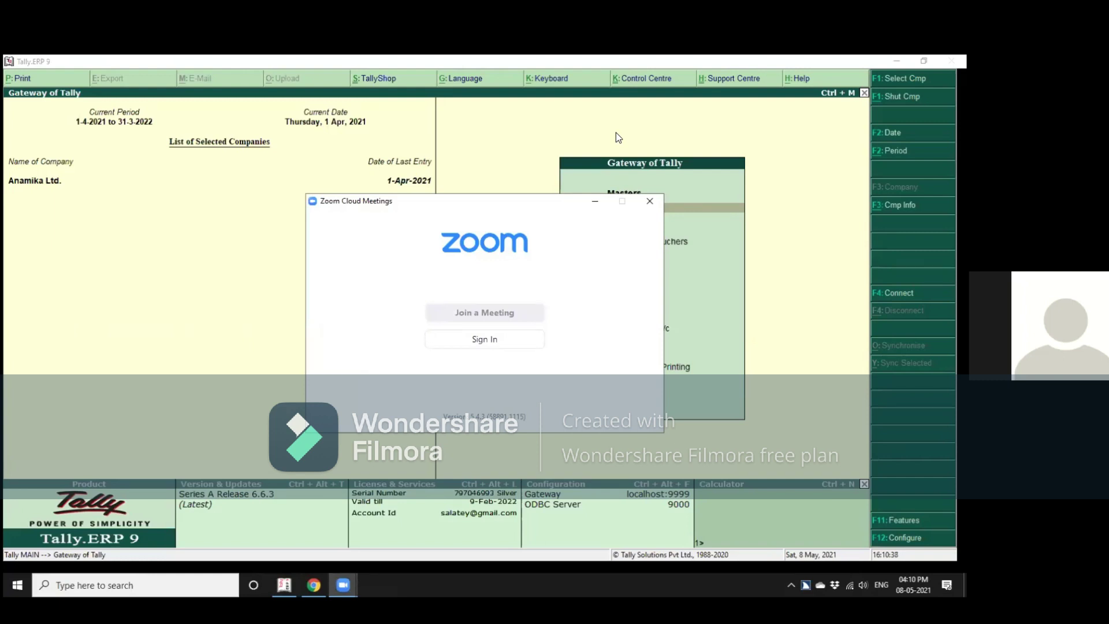
key("alt+Tab")
Open the JAWS Settings Center for the Zoom application through the JAWS manager list.
key("Insert+F2")
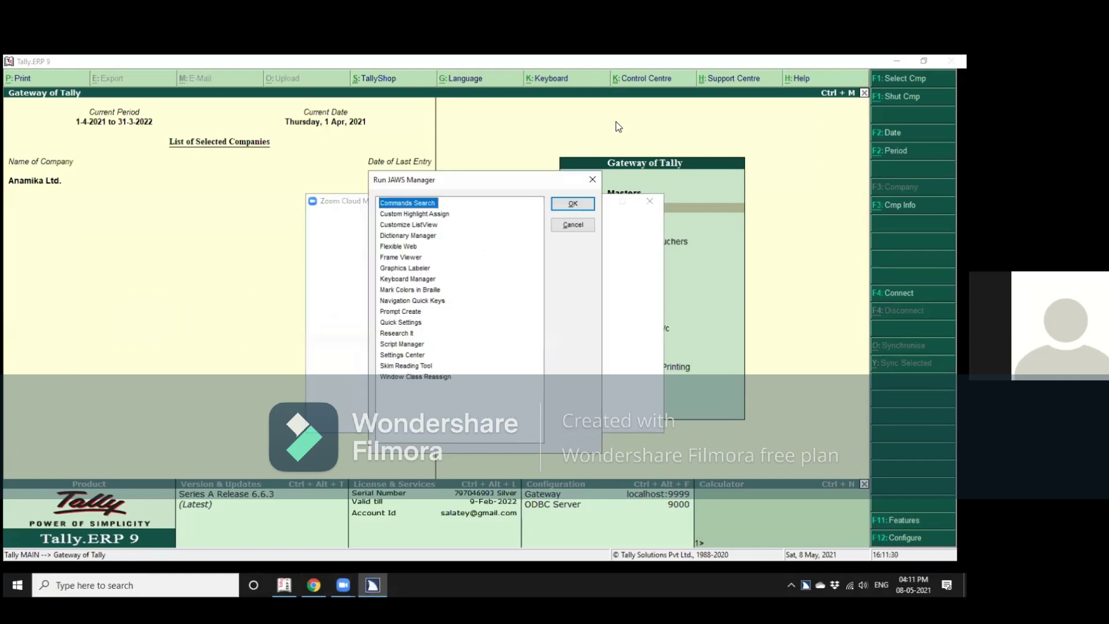
key("s")
key("s")
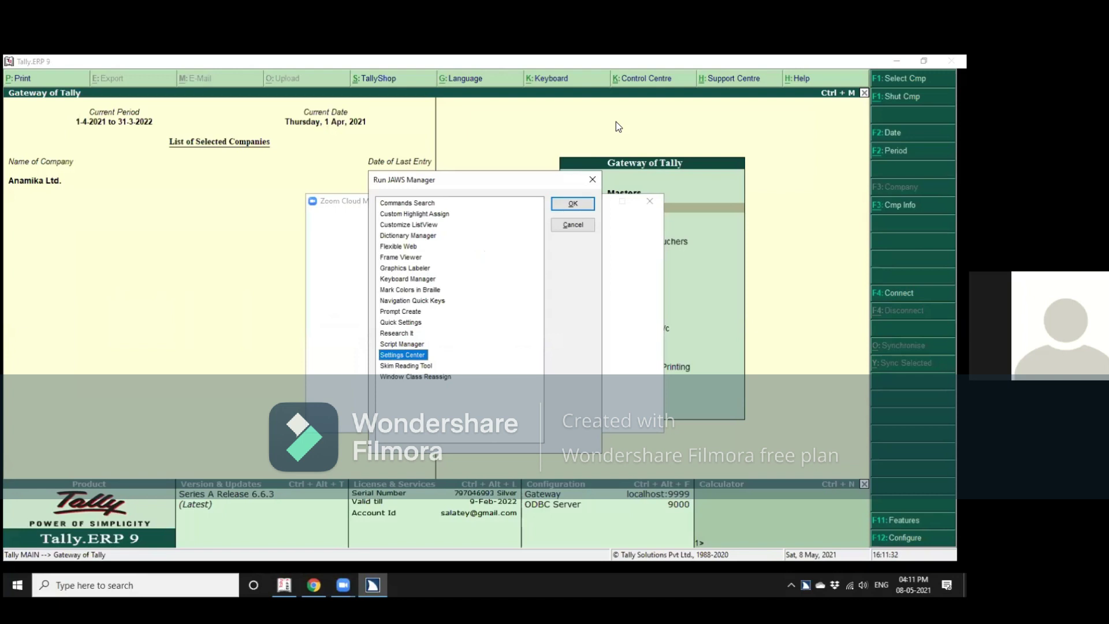
key("Return")
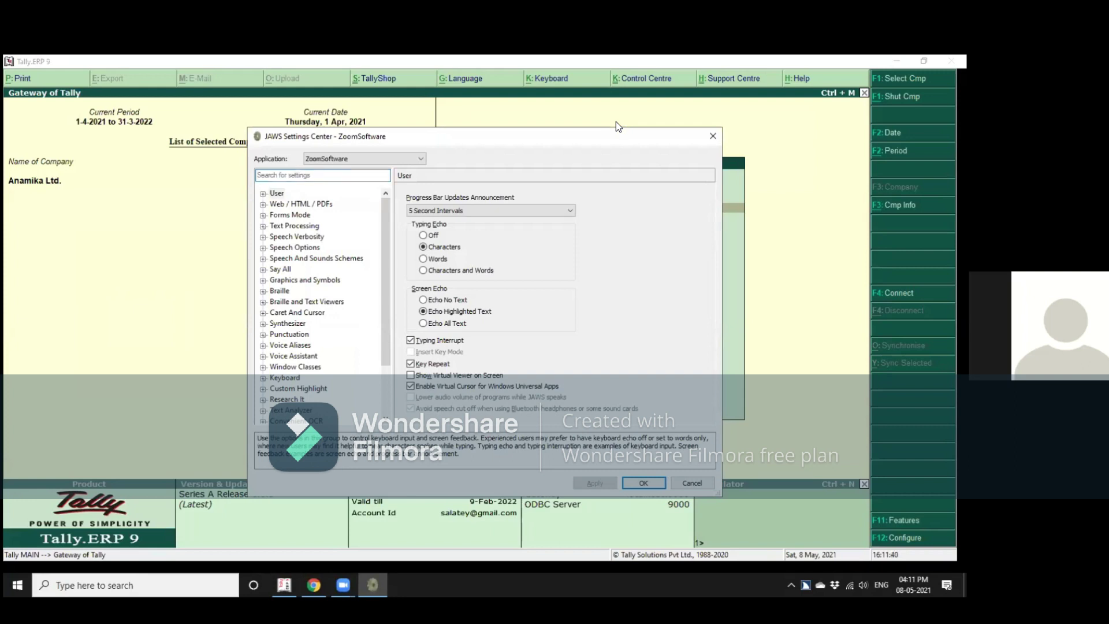
Look through the JAWS setting categories, including Forms Mode and those from Miscellaneous back to Synthesizer.
key("Tab")
key("Down")
key("Down")
key("Down")
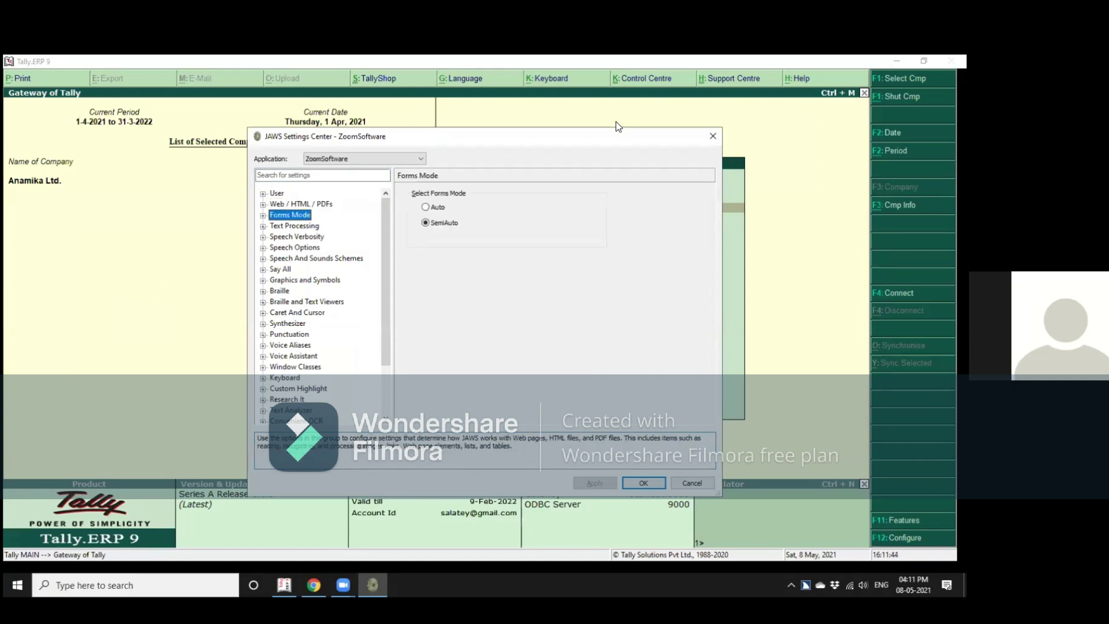
key("End")
key("Up")
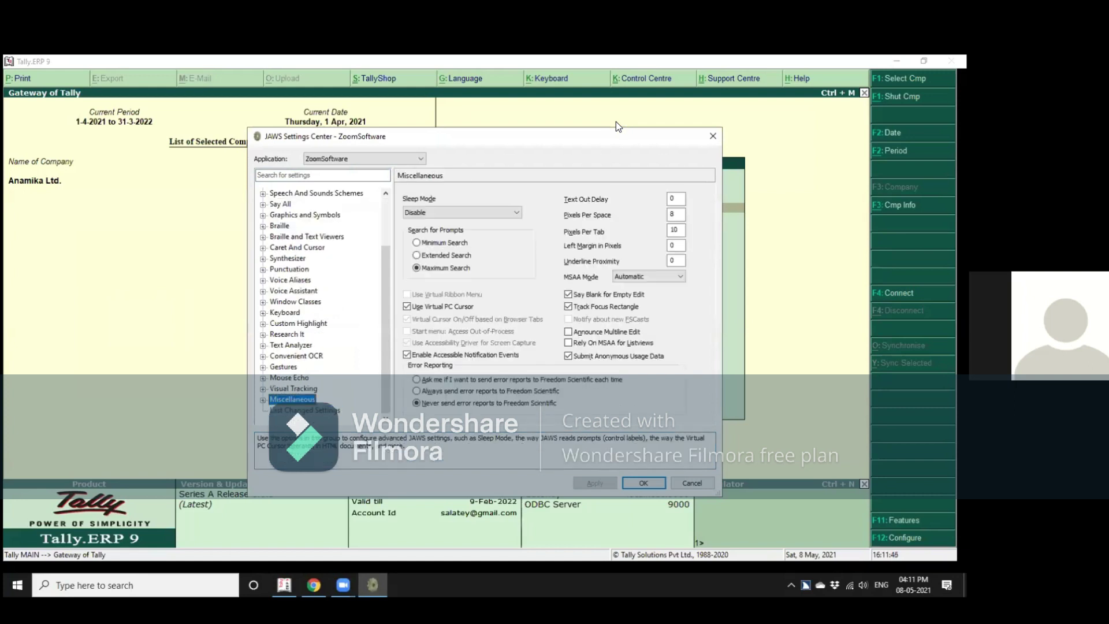
key("Up")
key("Up")
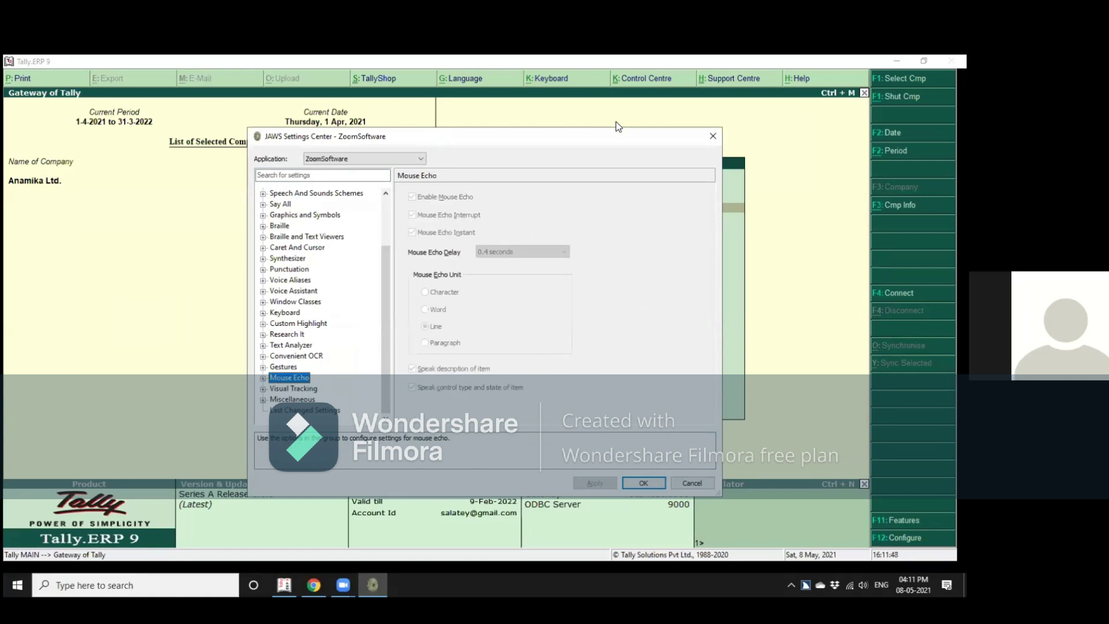
key("Up")
key("Up")
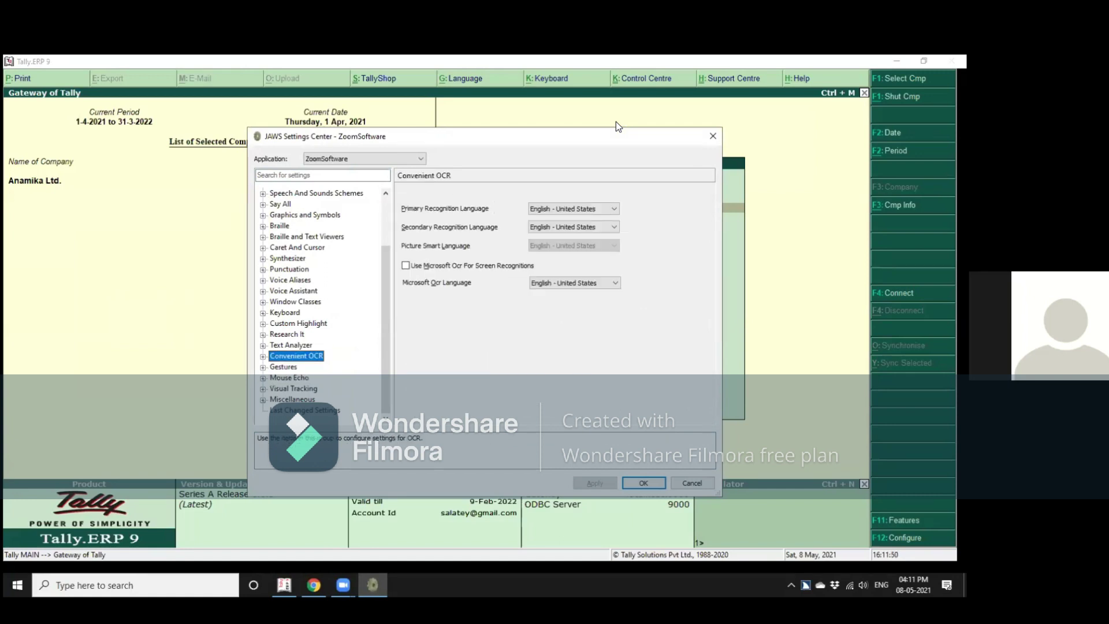
key("Up")
key("Up")
key("Up")
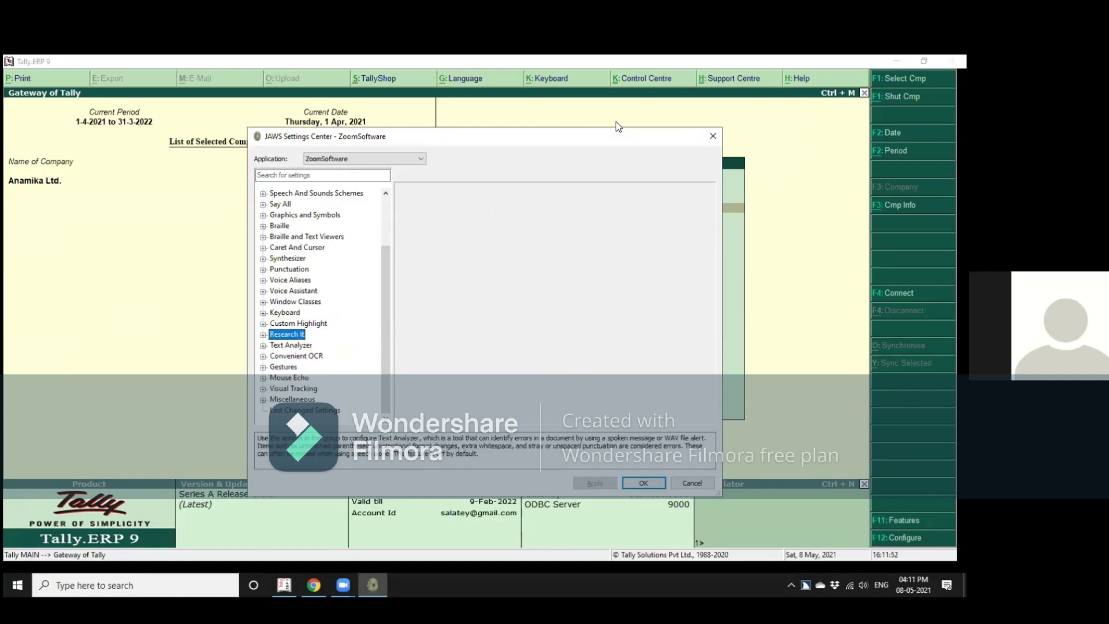
key("Up")
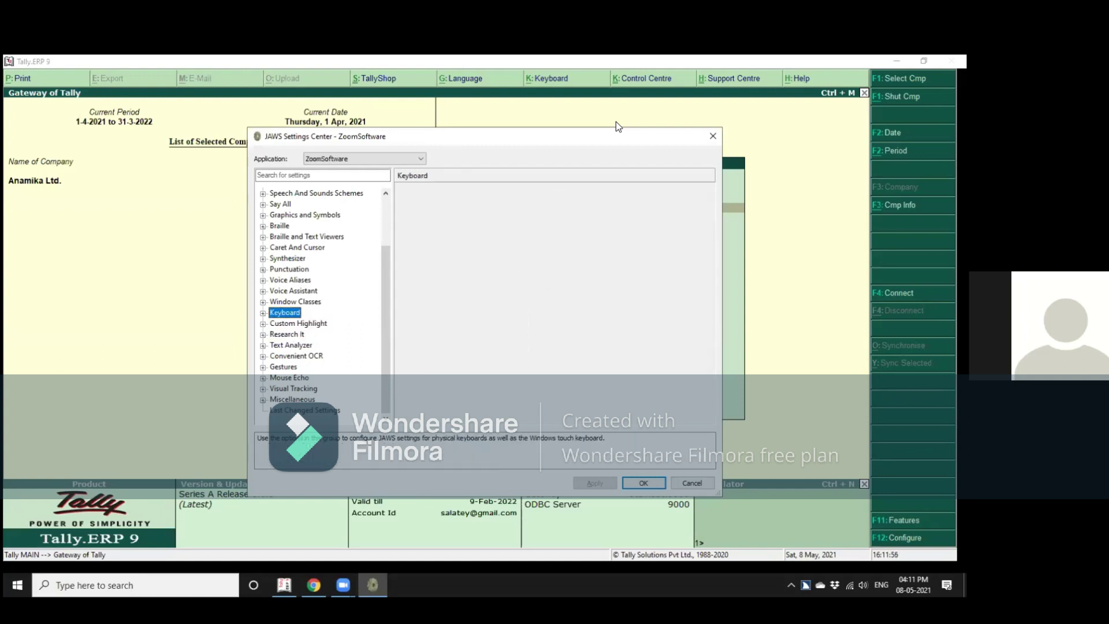
key("Up")
key("Up")
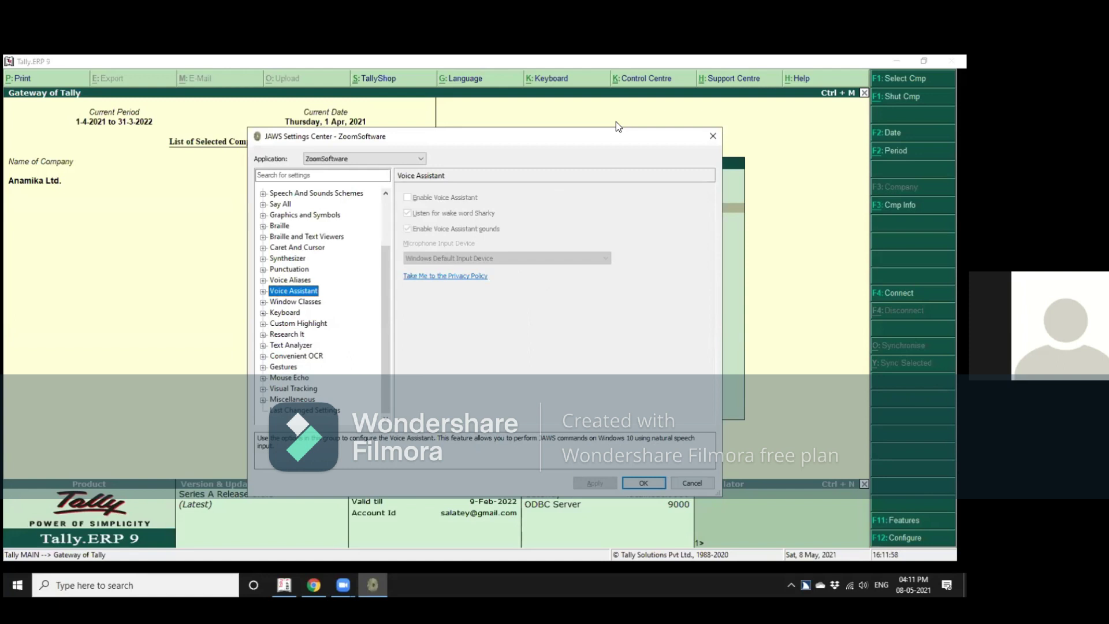
key("Up")
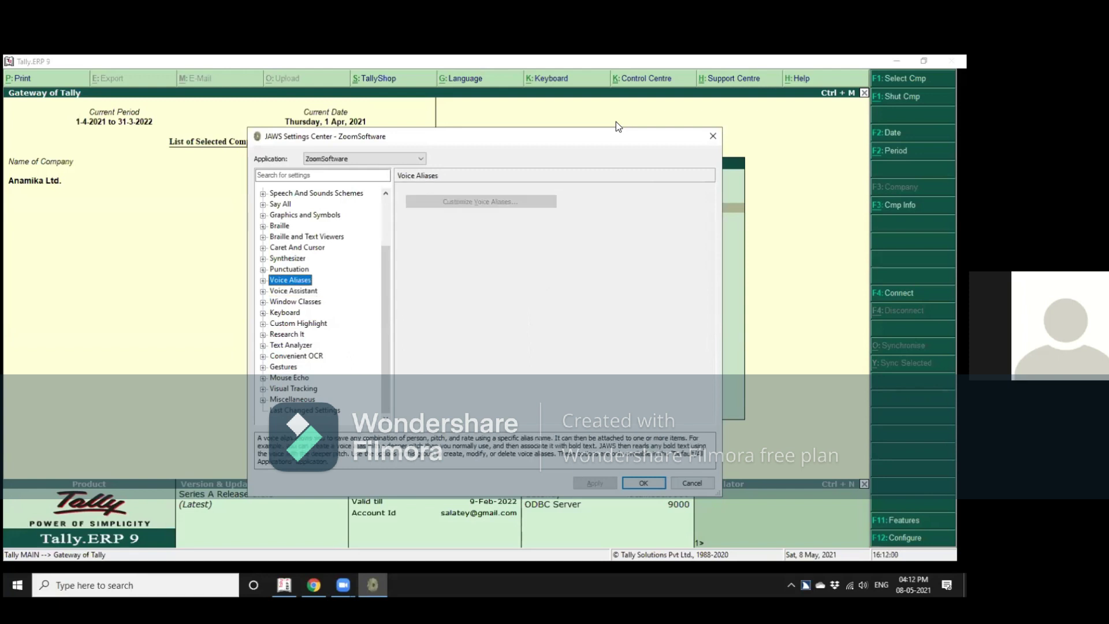
key("Up")
key("Up")
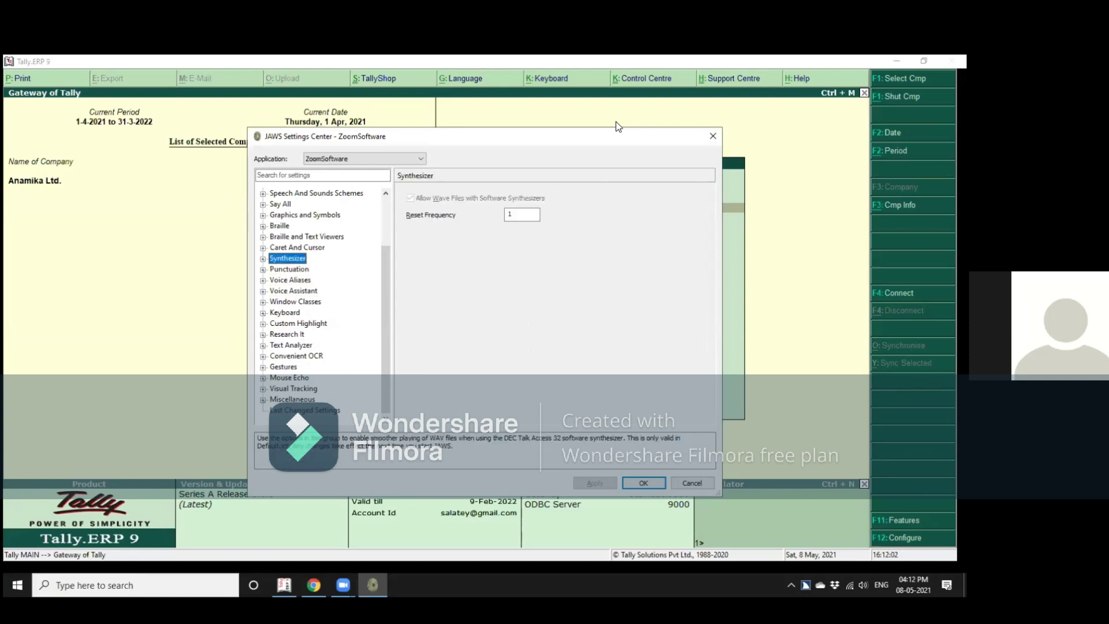
Examine the JAWS settings from Synthesizer back to Speech And Sounds Schemes, and close the Settings Center without changes.
key("Right")
key("Down")
key("Down")
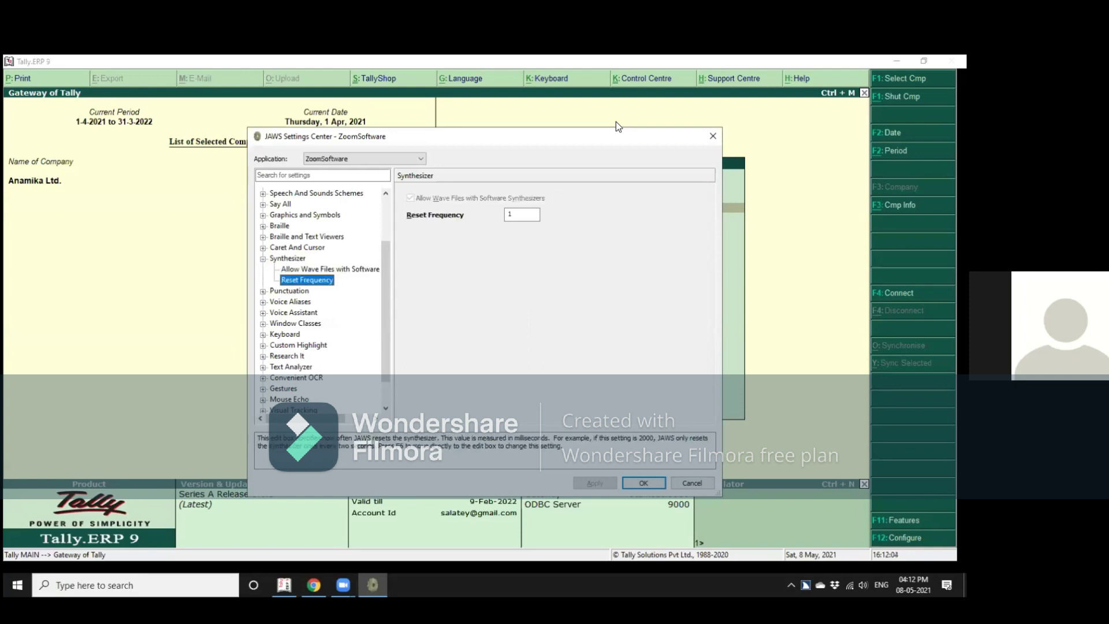
key("Up")
key("Up")
key("Up")
key("Up")
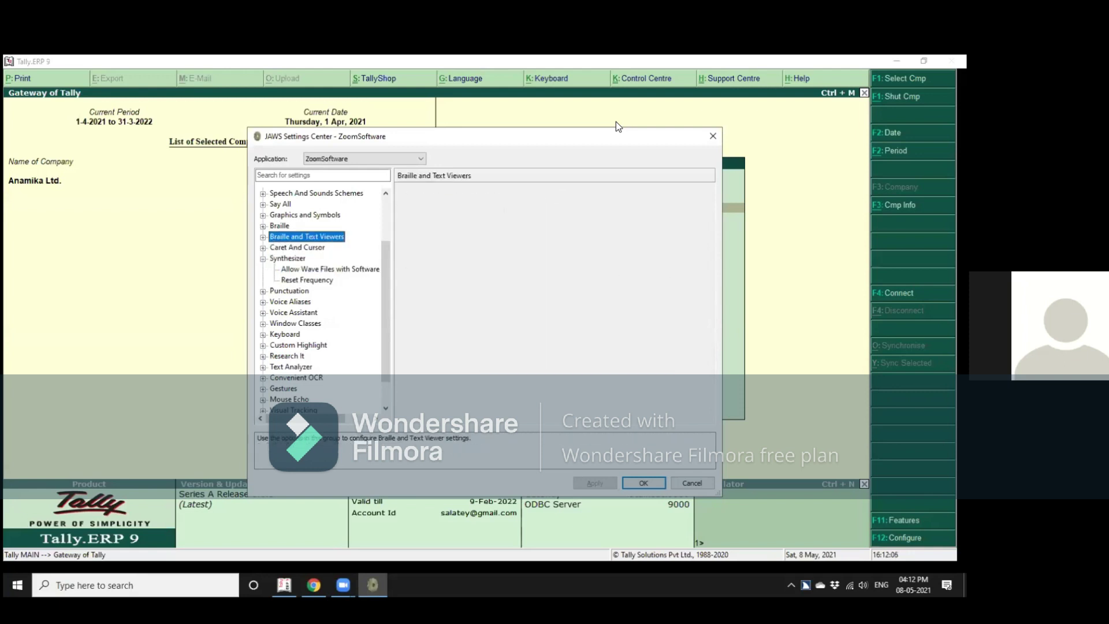
key("Up")
key("Up")
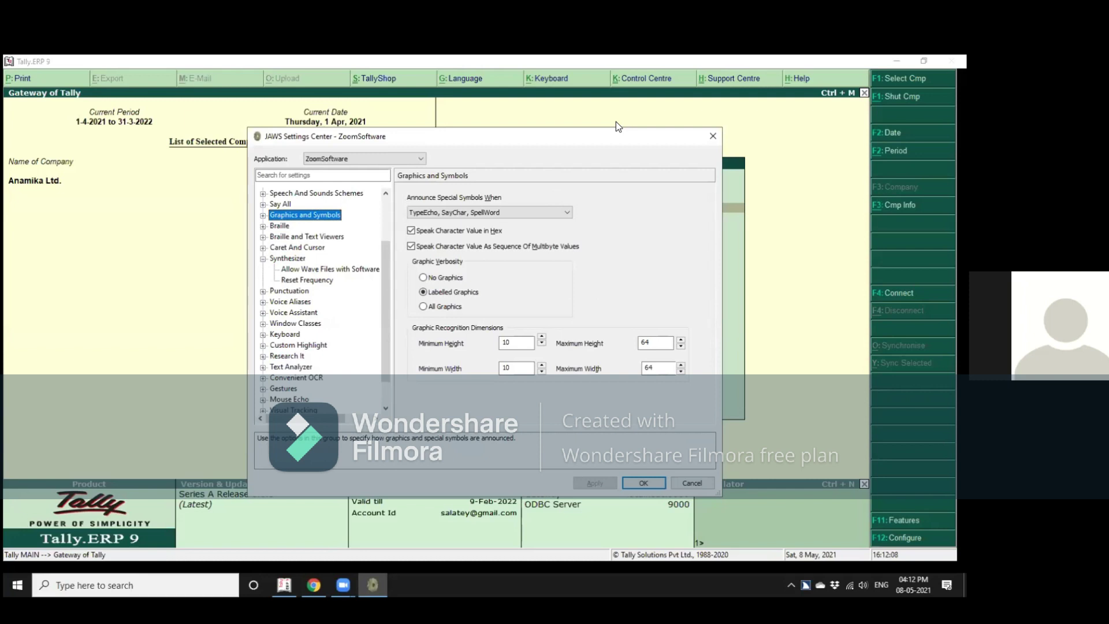
key("Up")
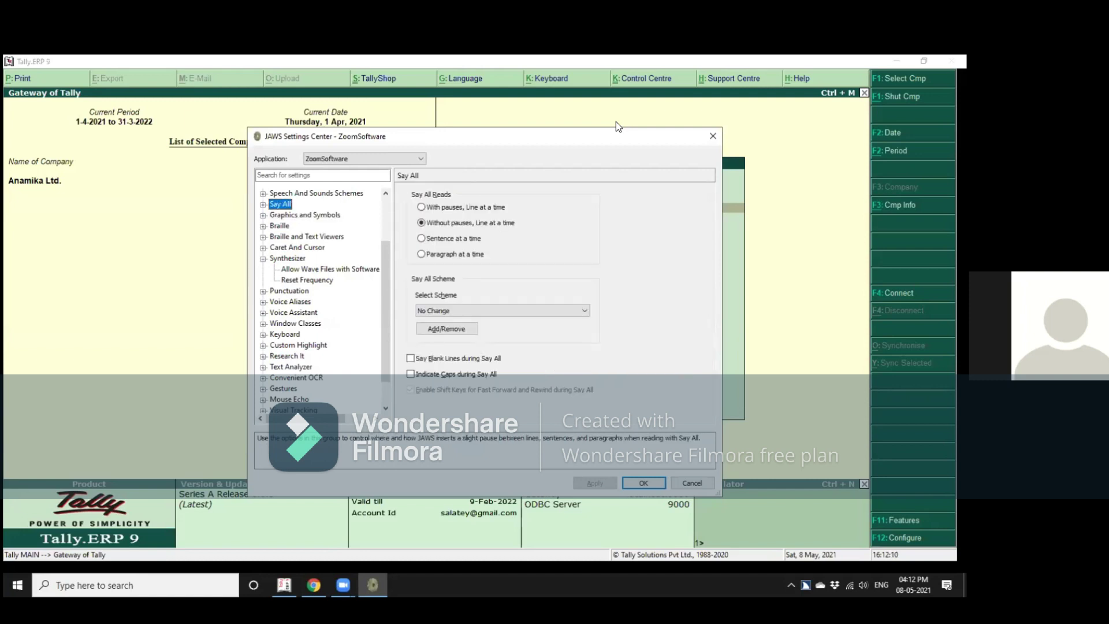
key("Up")
key("Right")
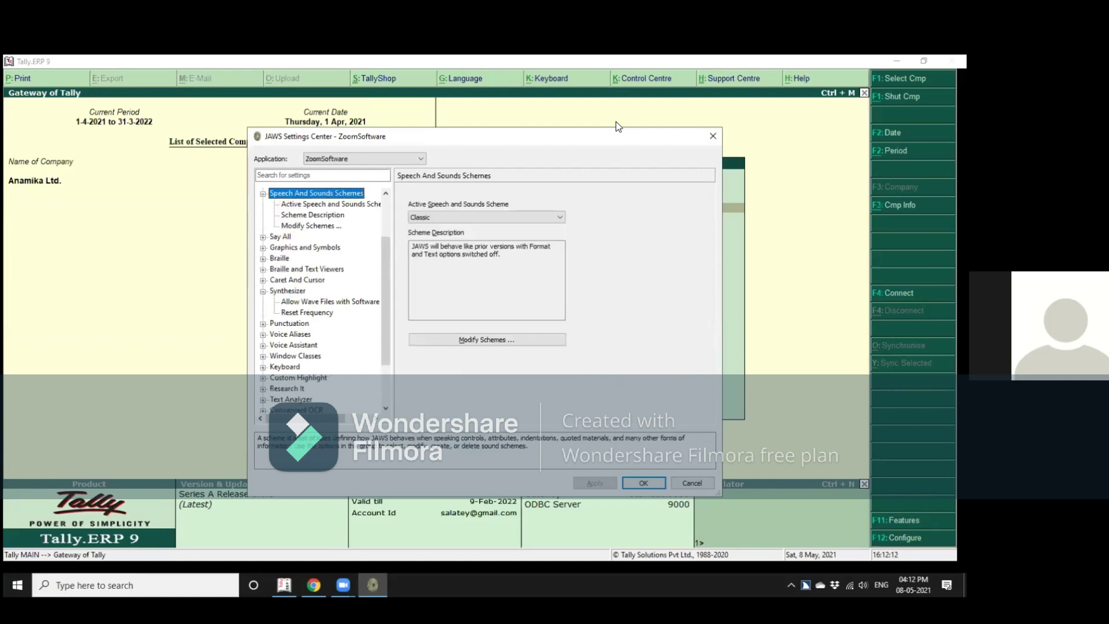
key("Down")
key("Escape")
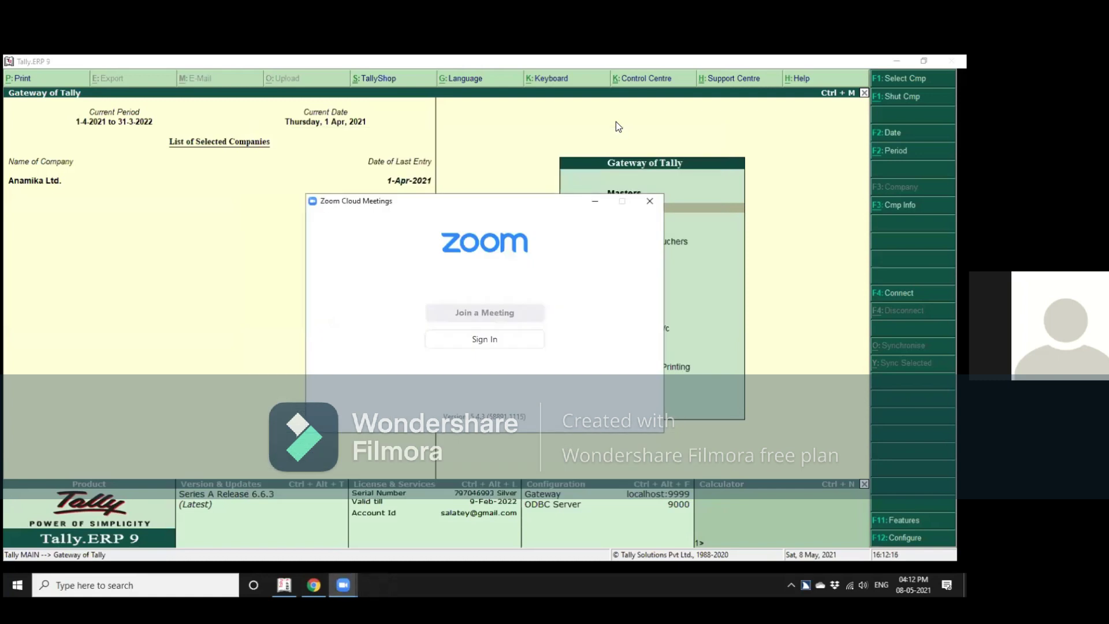
Switch to Tally.ERP 9 and open the form for creating a single ledger in Anamika Ltd.
key("alt+Tab")
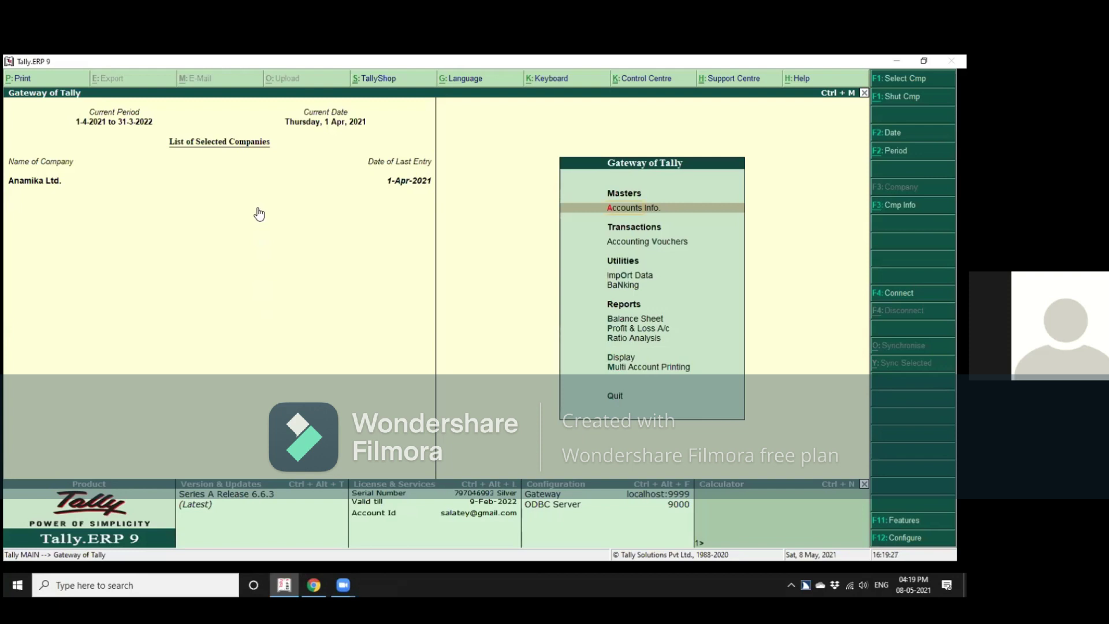
left_click(651, 212)
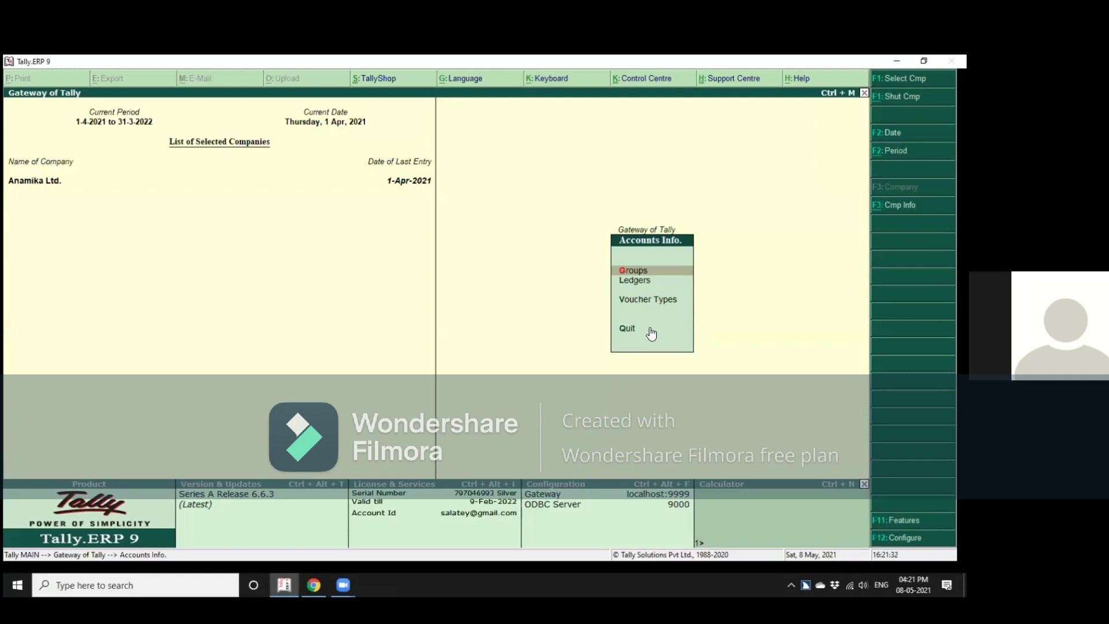
left_click(633, 281)
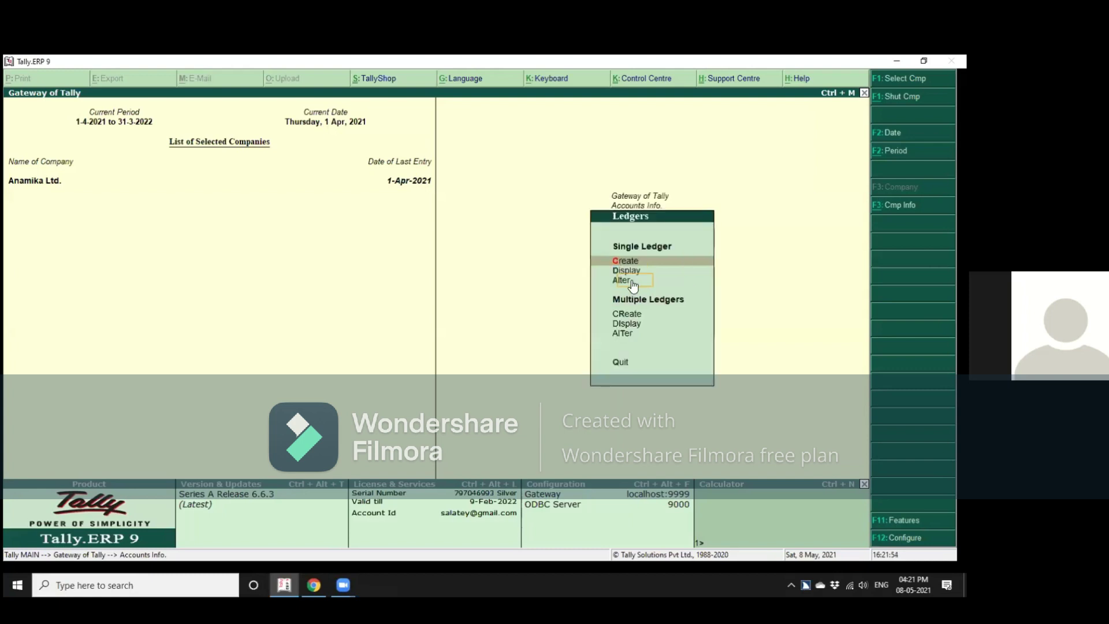
key("Return")
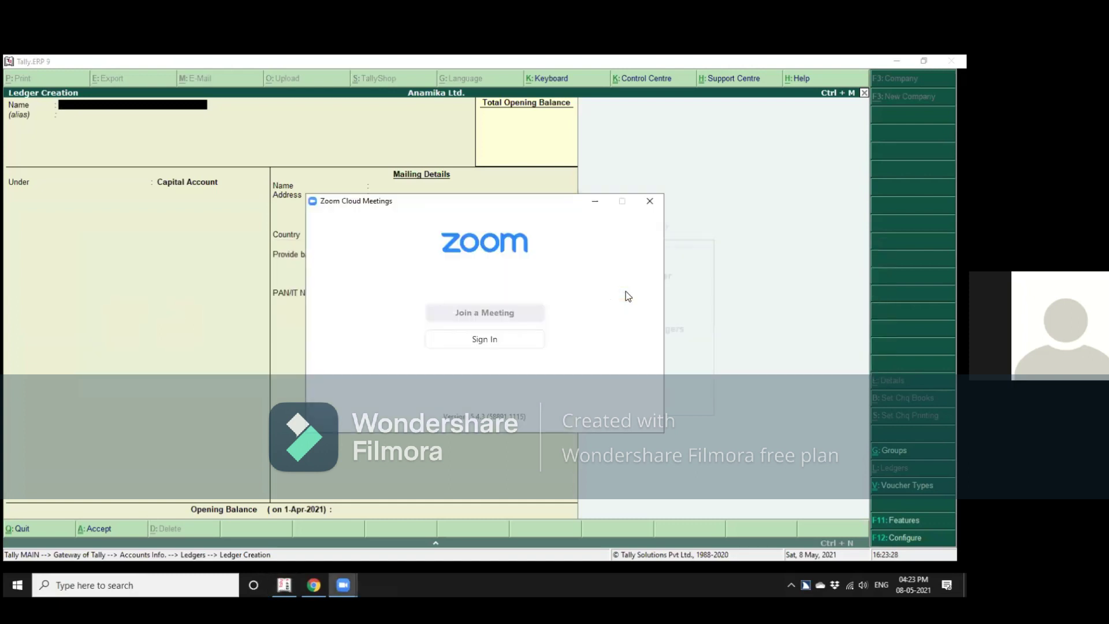
Minimize the Chrome window with the Zoom post-attendee page to show the desktop.
key("alt+Tab")
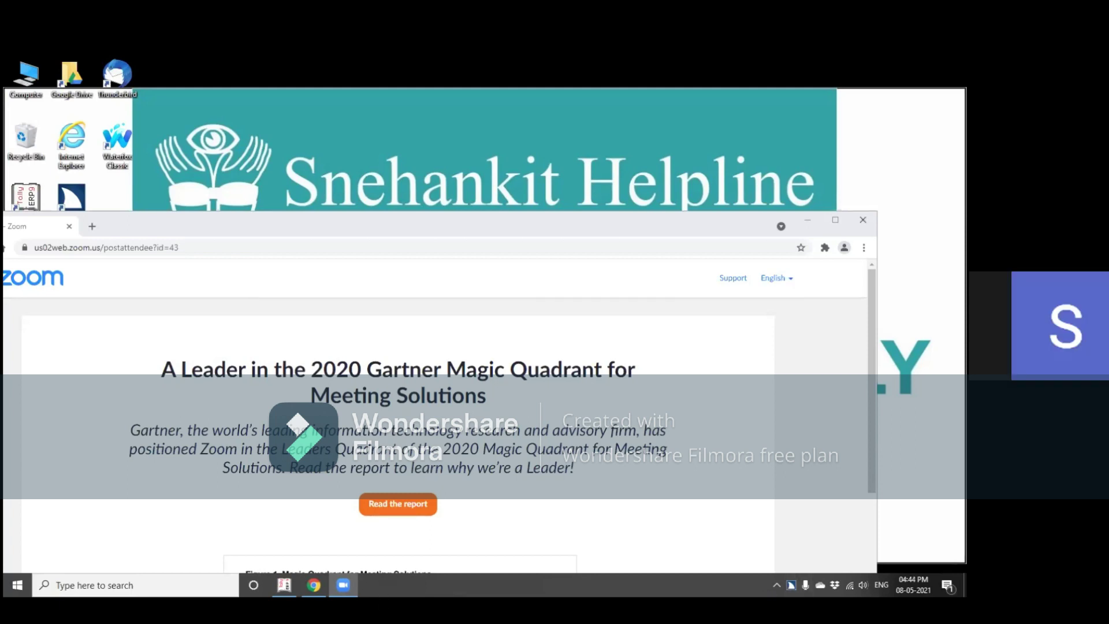
mouse_move(301, 591)
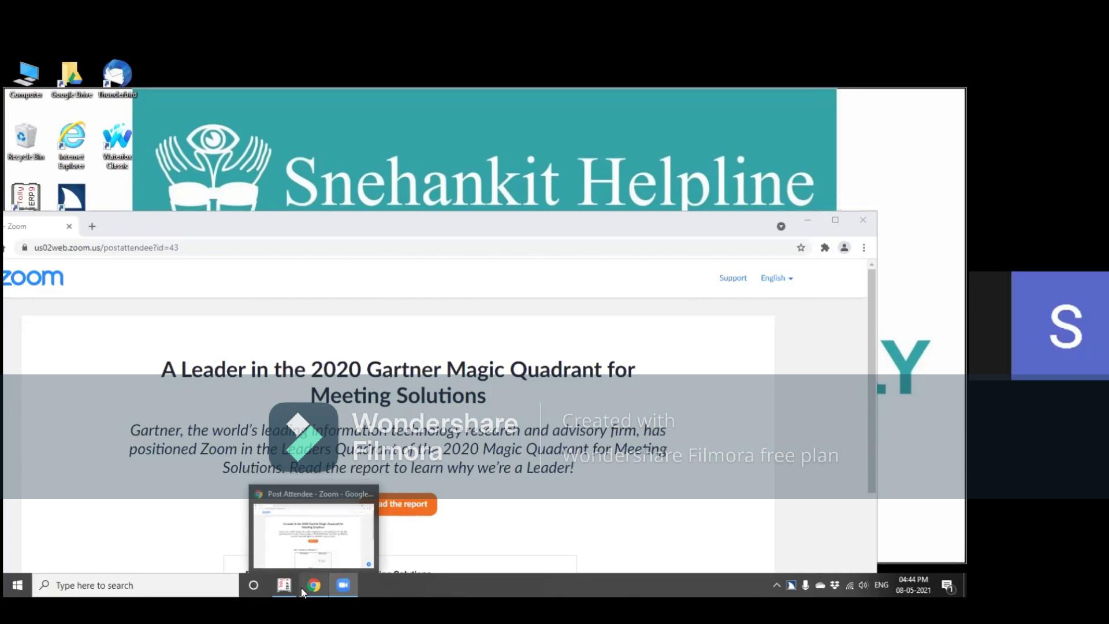
left_click(301, 588)
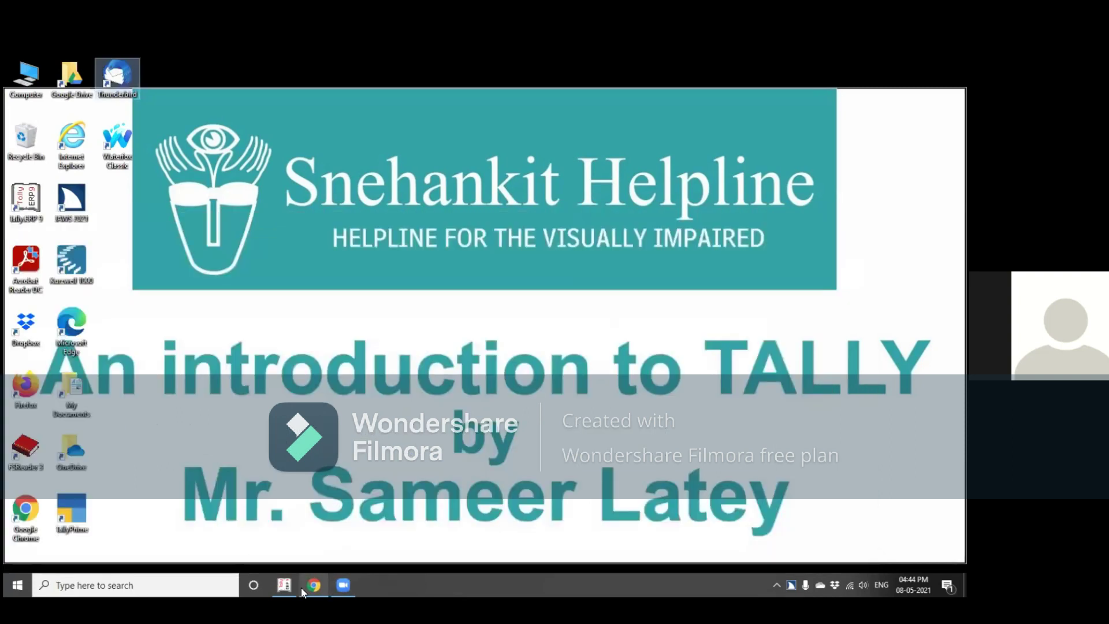
Switch to Tally.ERP 9 from the desktop and maximize its window.
key("t")
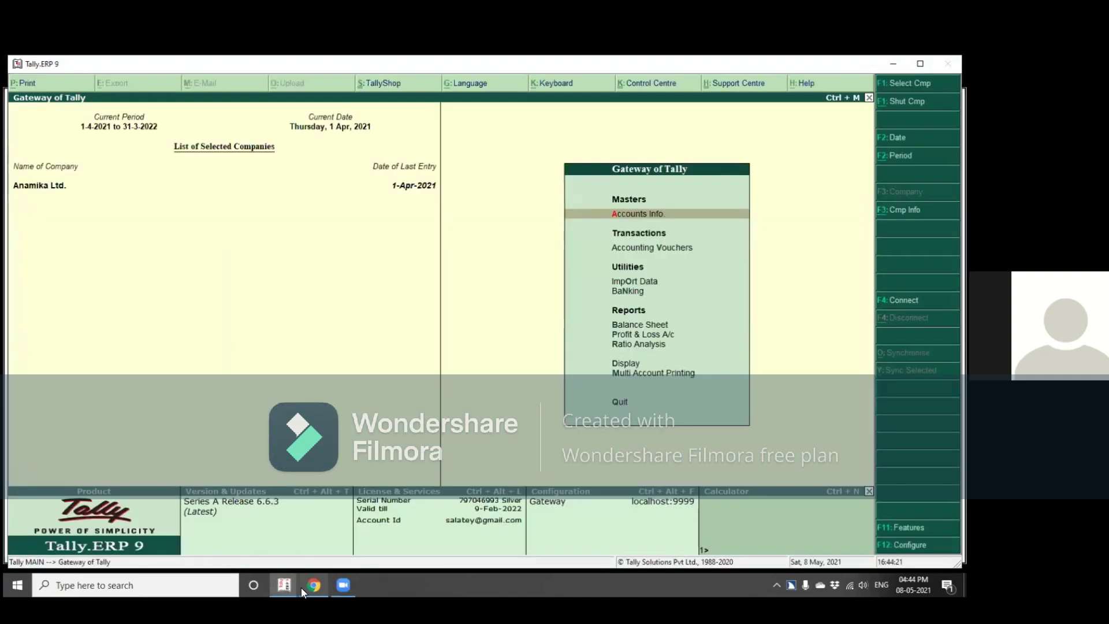
key("alt+space")
key("Up")
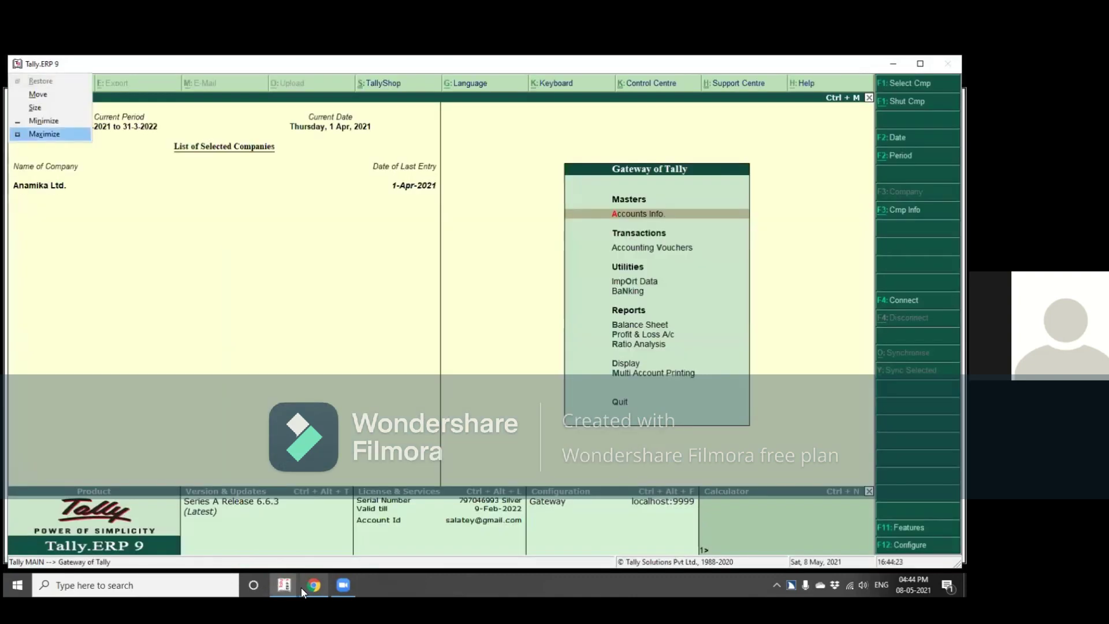
key("Return")
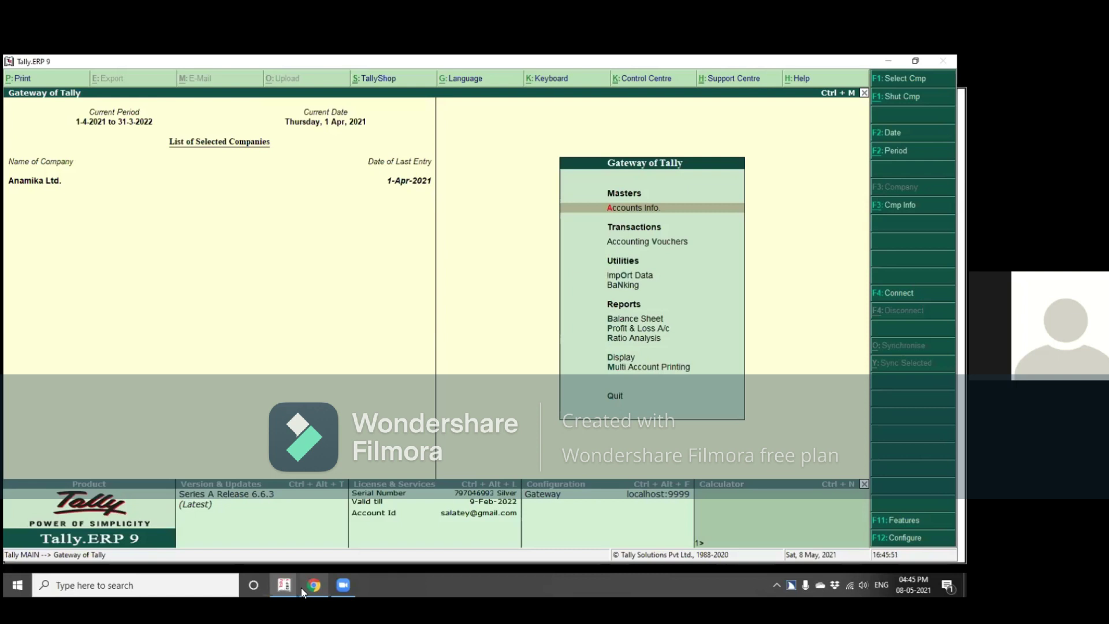
key("Down")
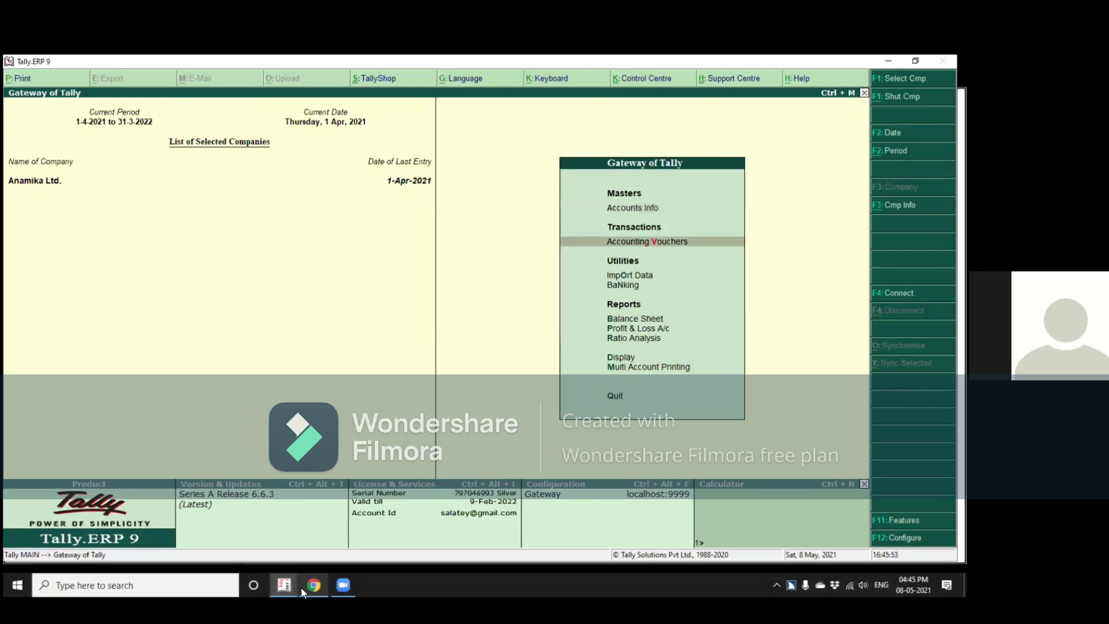
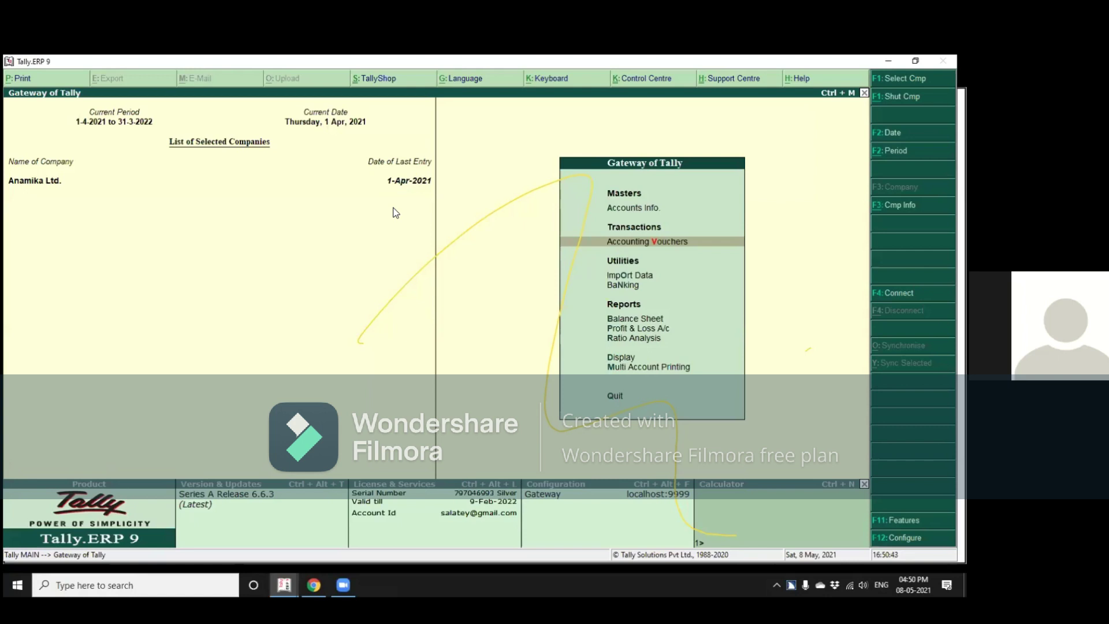
Start creating a single ledger from the accounts masters and name it Wages, leaving the alias blank.
left_click(646, 210)
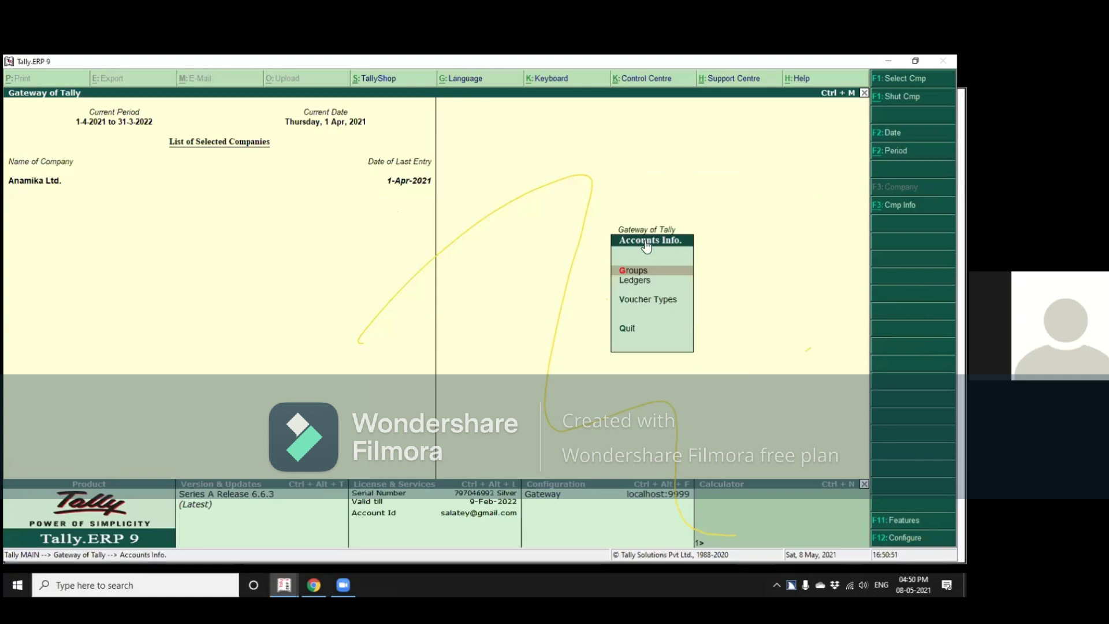
left_click(633, 282)
left_click(634, 284)
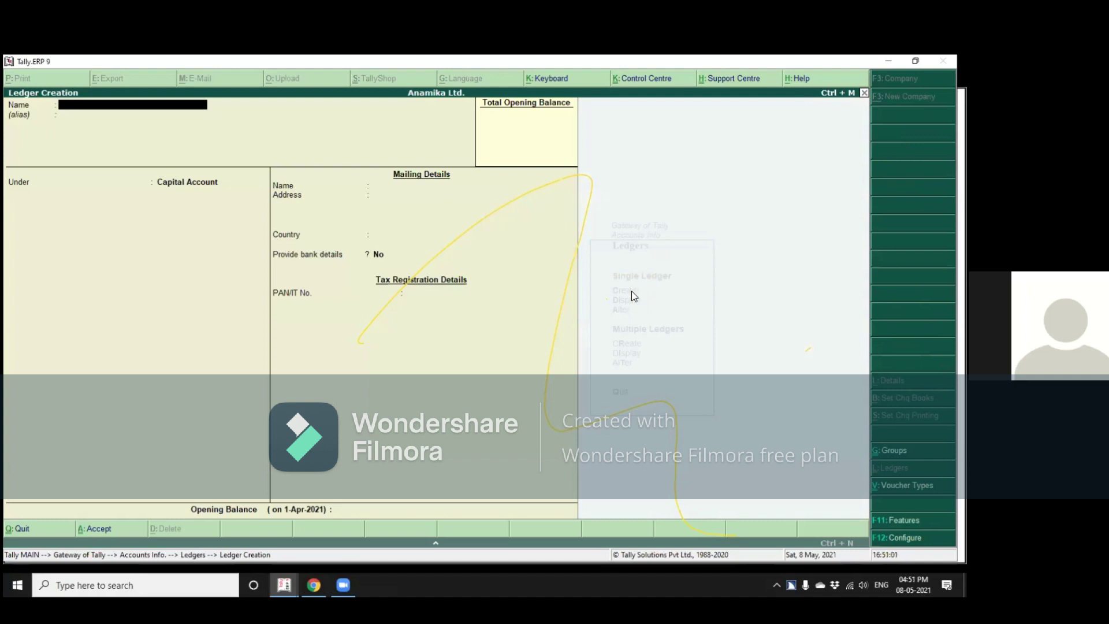
left_click_drag(612, 287, 642, 299)
type("Wage")
key("Return")
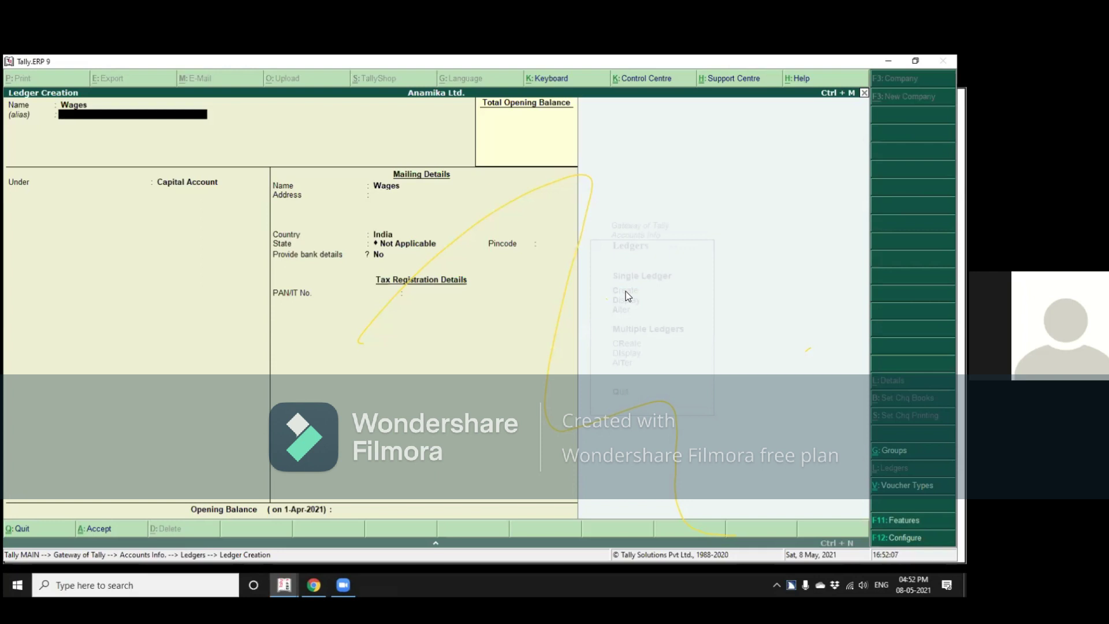
key("Return")
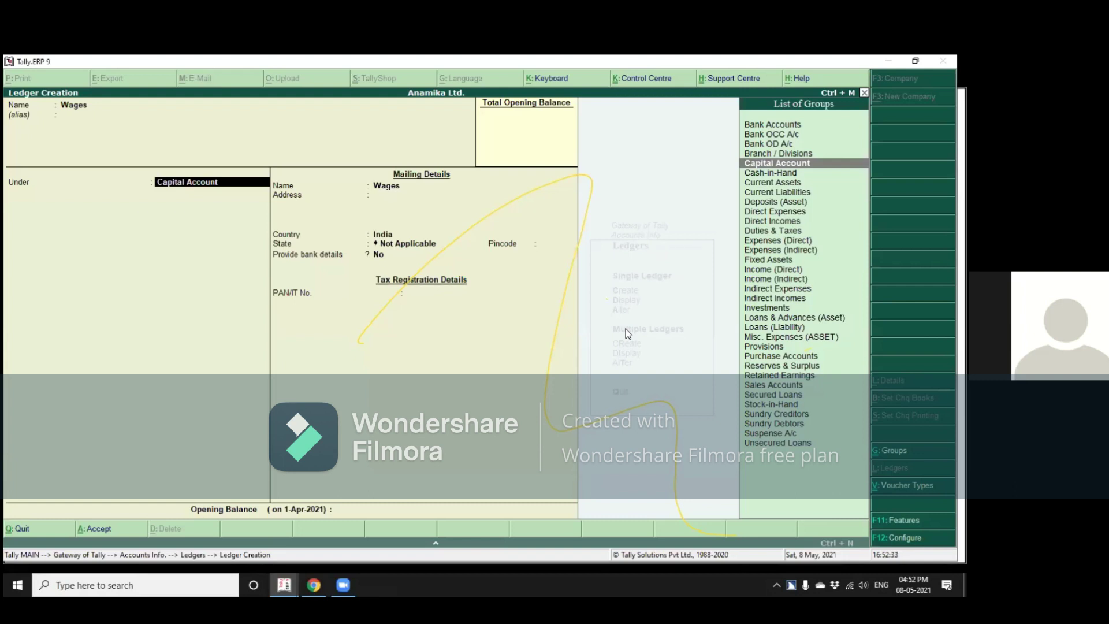
Place the Wages ledger under Indirect Expenses with ledger type Not Applicable and no opening balance, and save it.
left_click(790, 289)
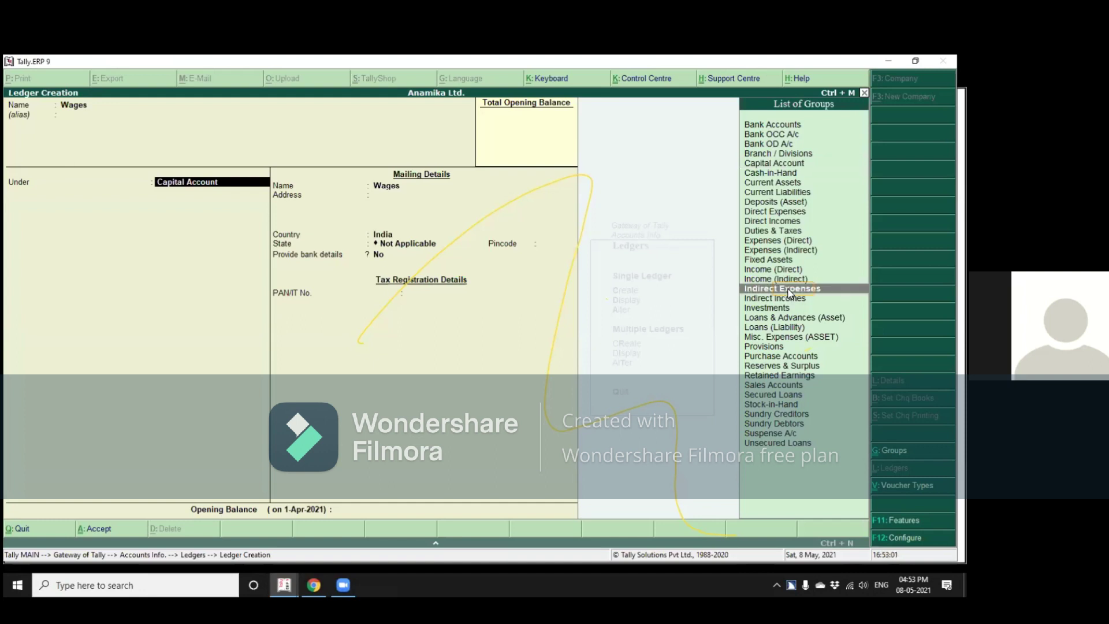
left_click(790, 288)
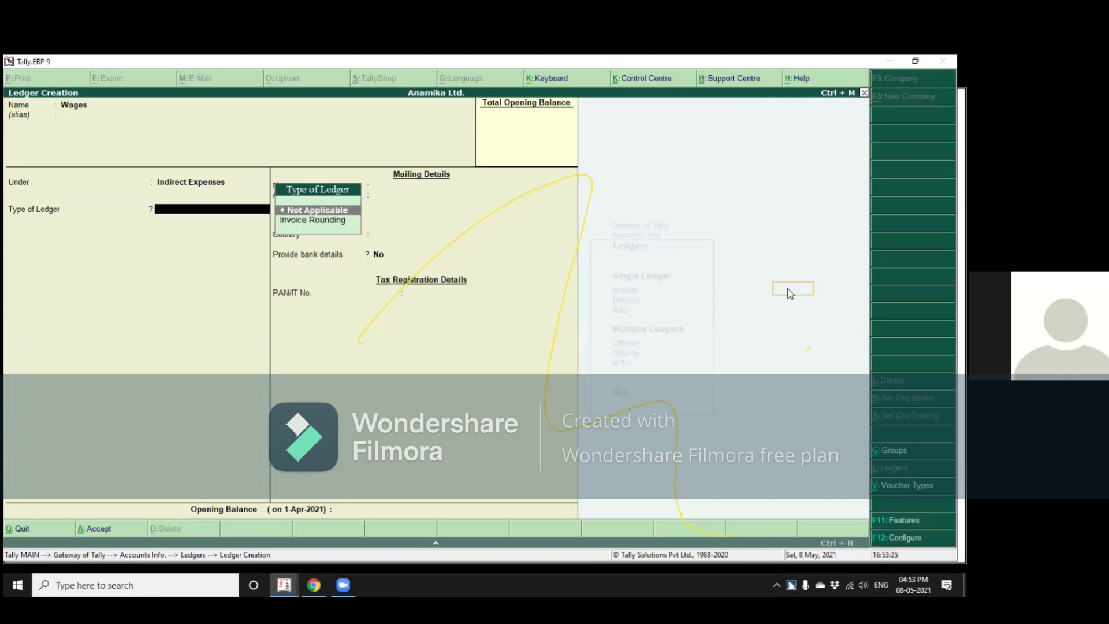
key("Return")
key("Return")
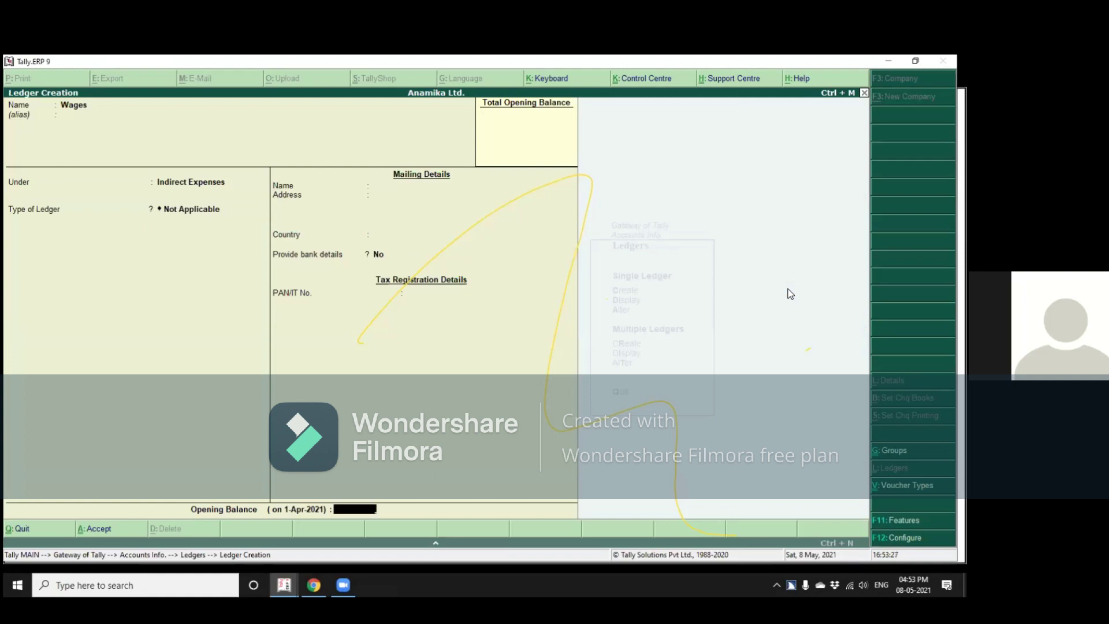
key("Return")
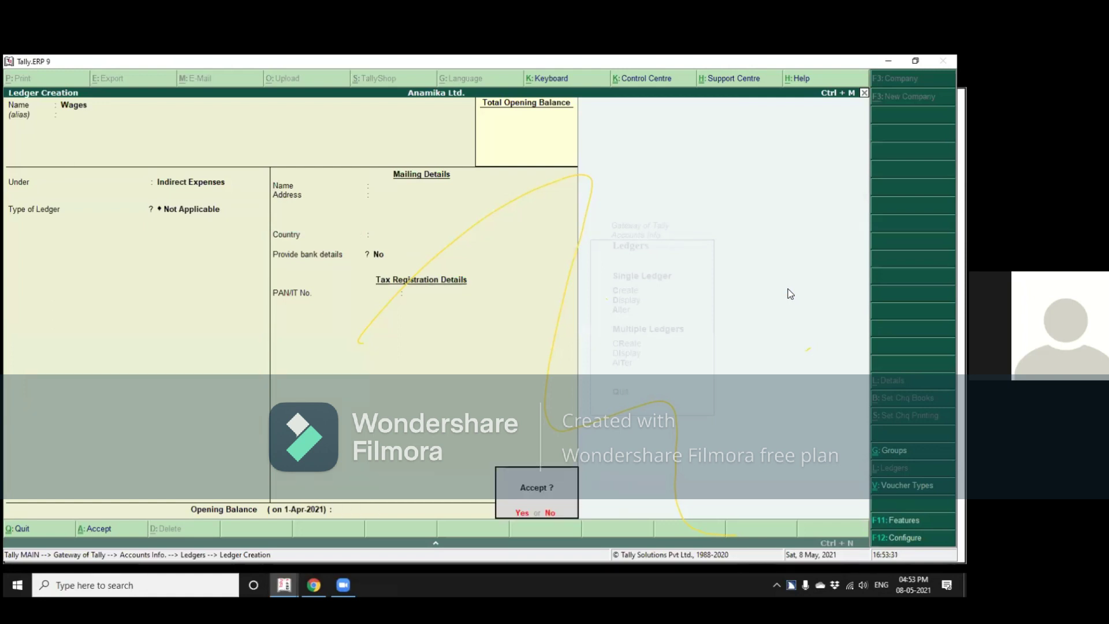
key("Escape")
key("Return")
key("Return")
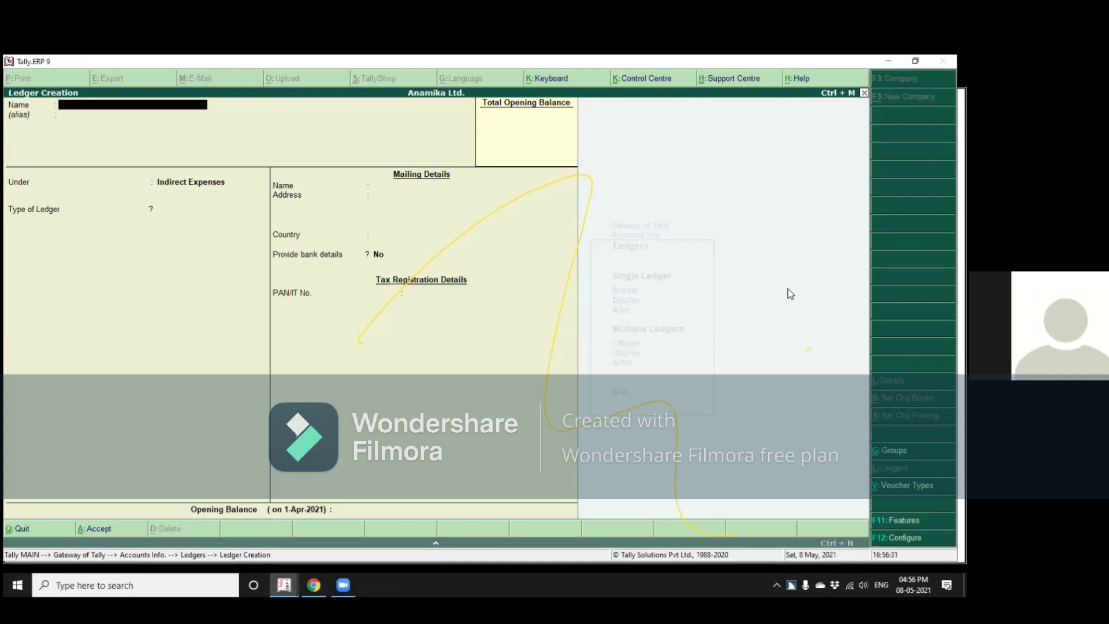
Leave ledger creation and go back to the Gateway of Tally.
key("Escape")
key("y")
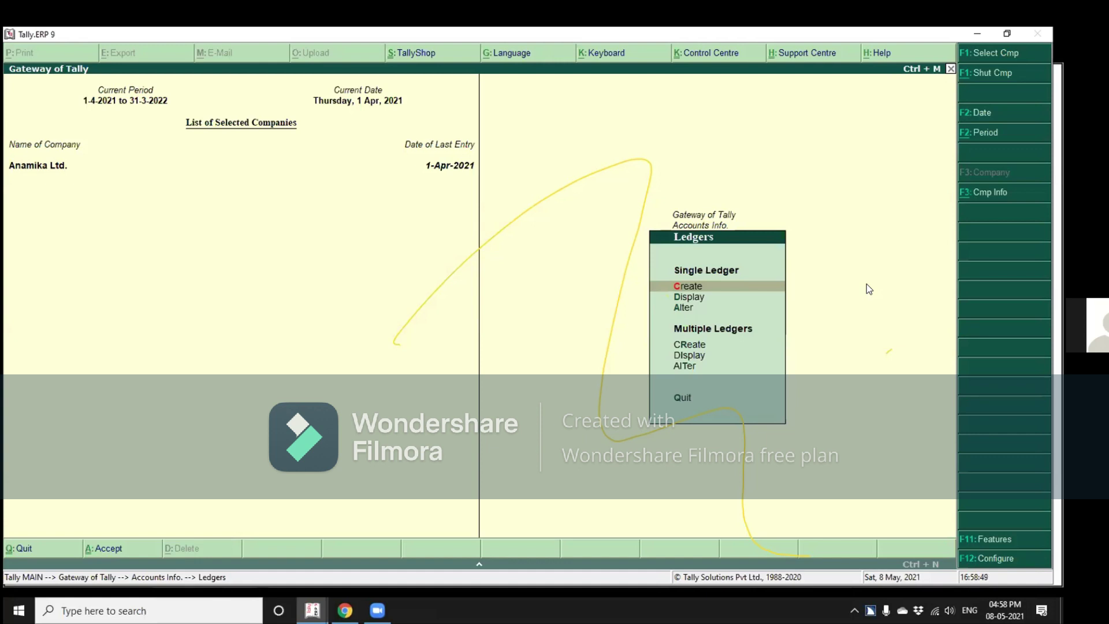
key("Escape")
key("Escape")
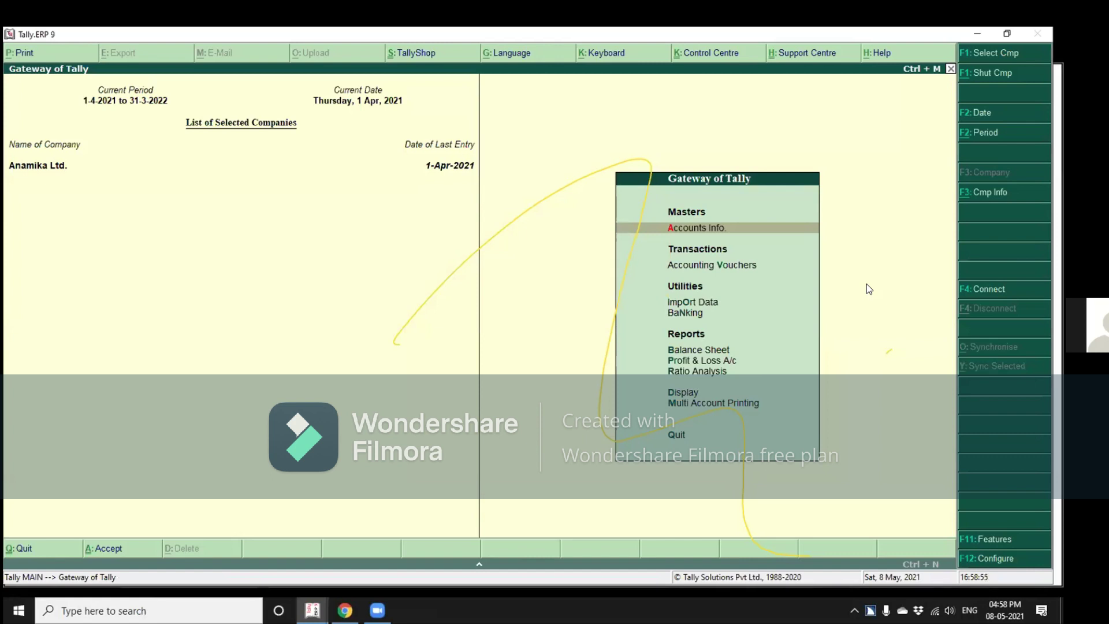
key("Escape")
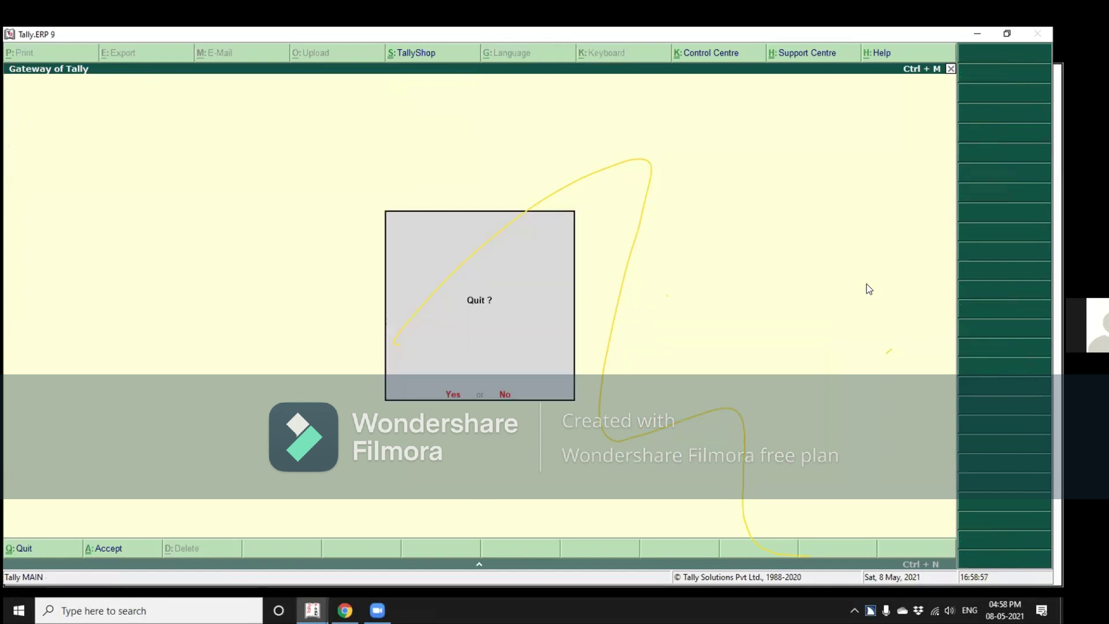
key("Escape")
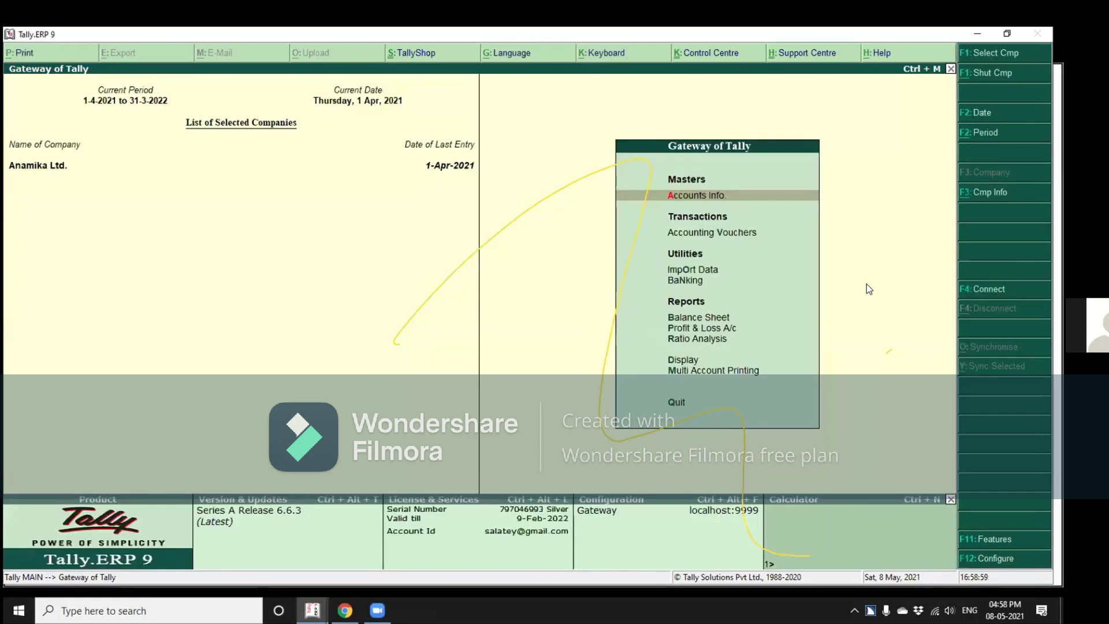
key("Escape")
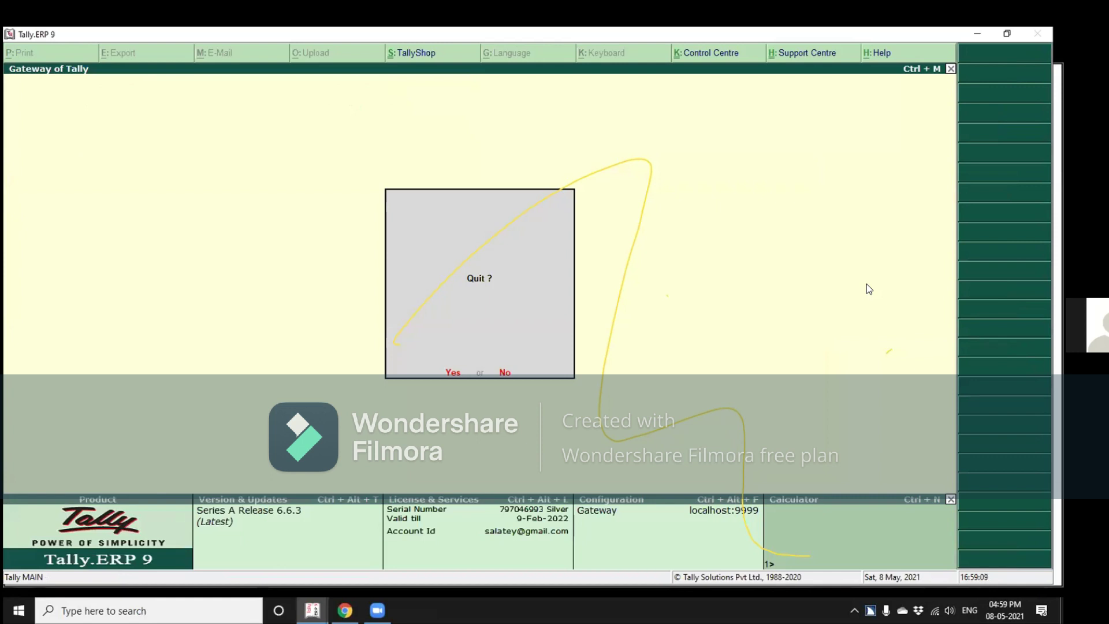
key("n")
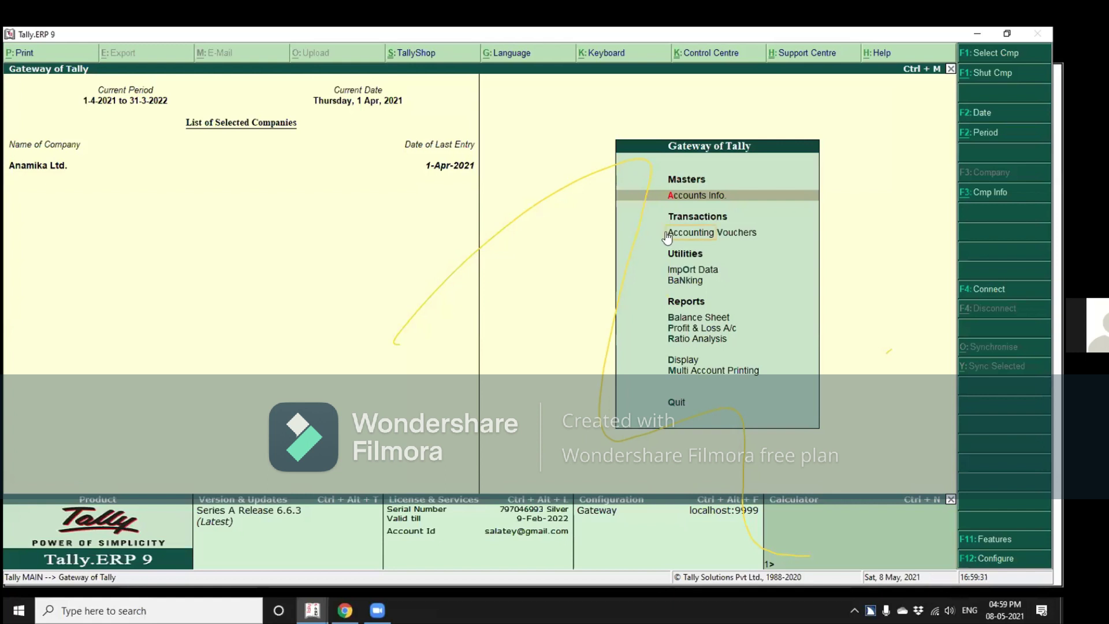
Start a payment voucher in Anamika Ltd. and choose Bank Of Baroda as the account.
left_click(737, 233)
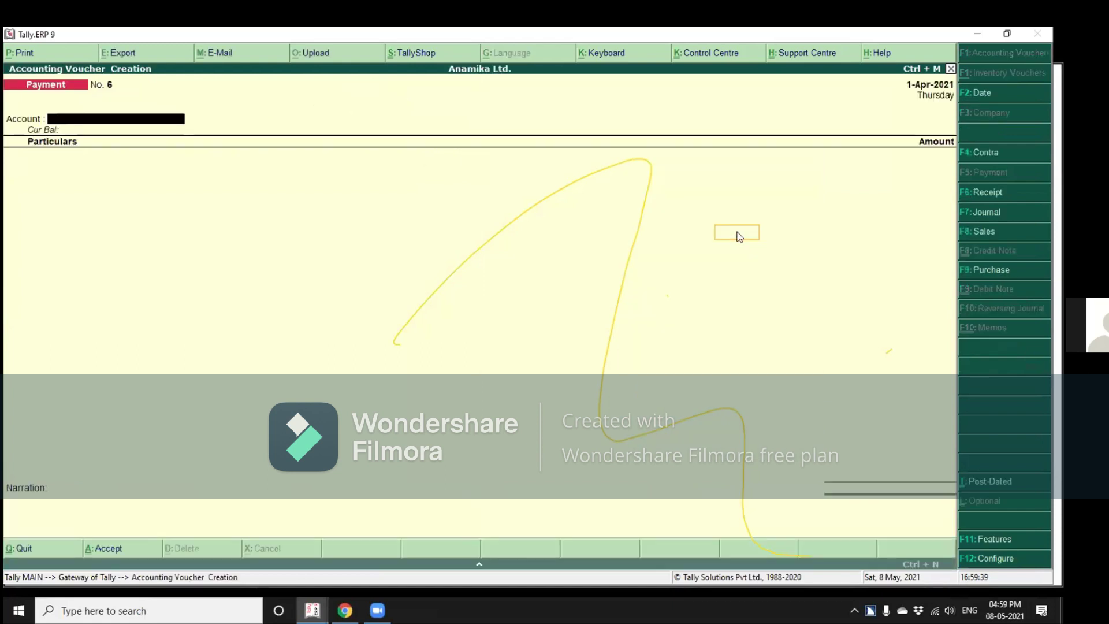
key("Return")
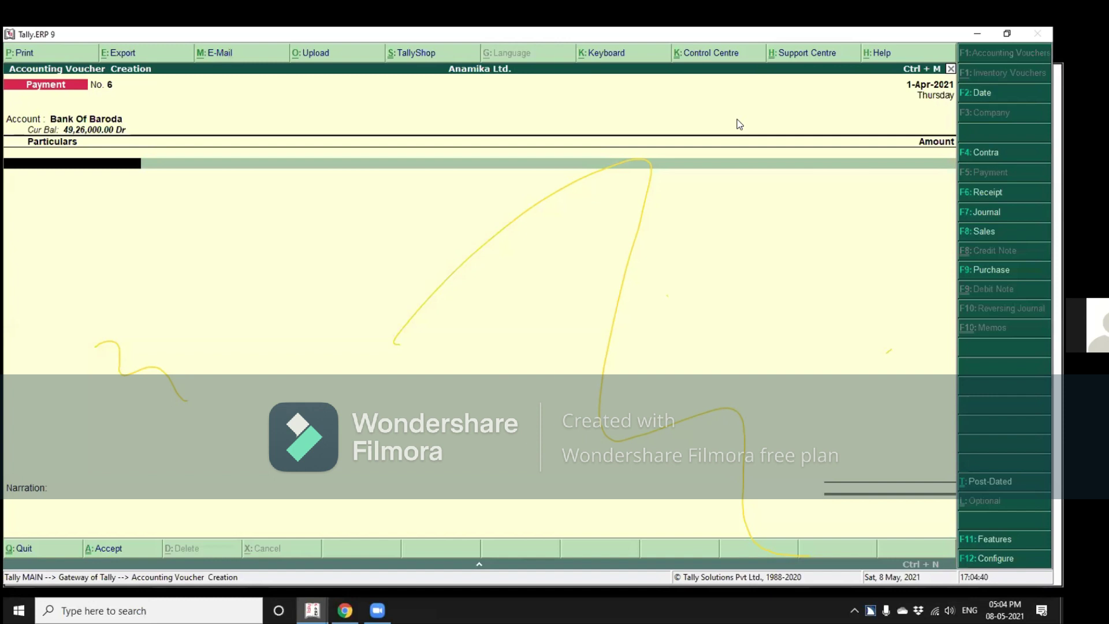
type("V")
key("BackSpace")
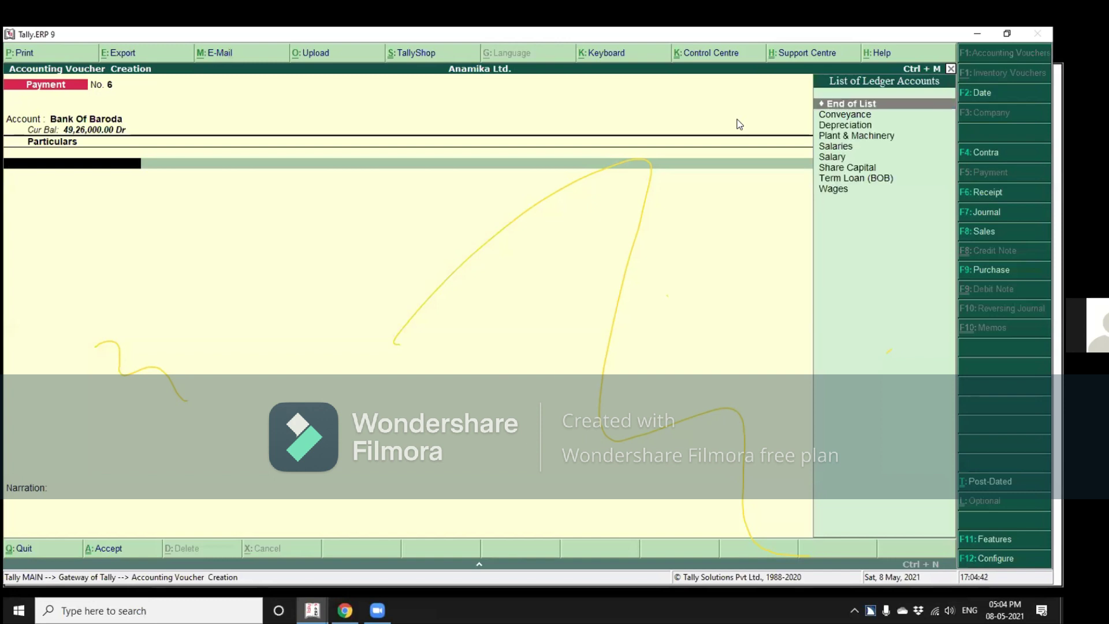
type("Ba")
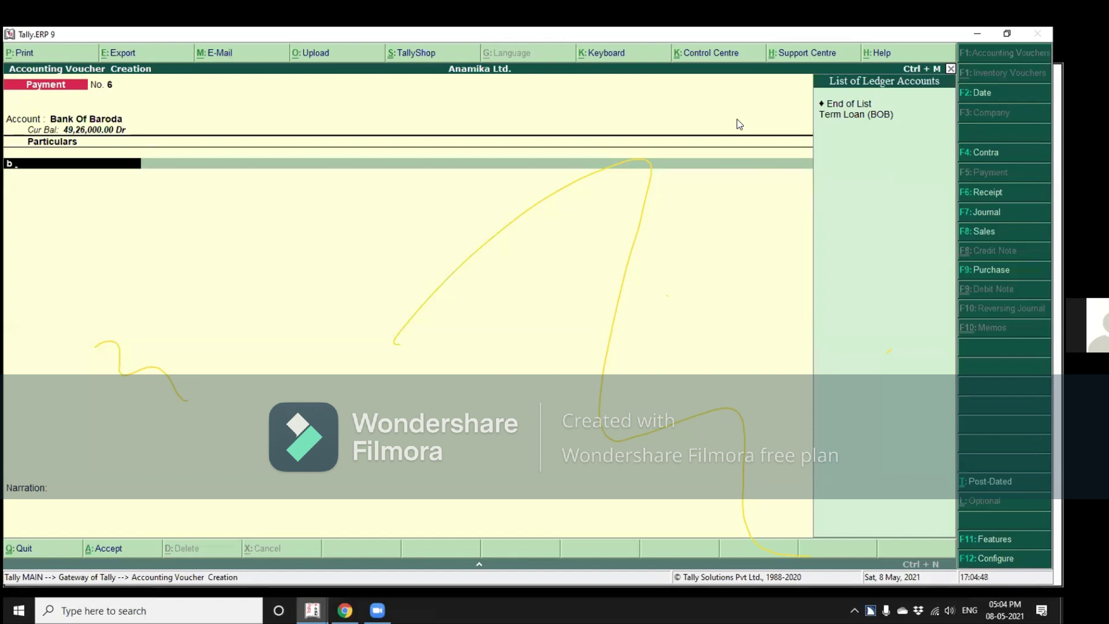
key("Return")
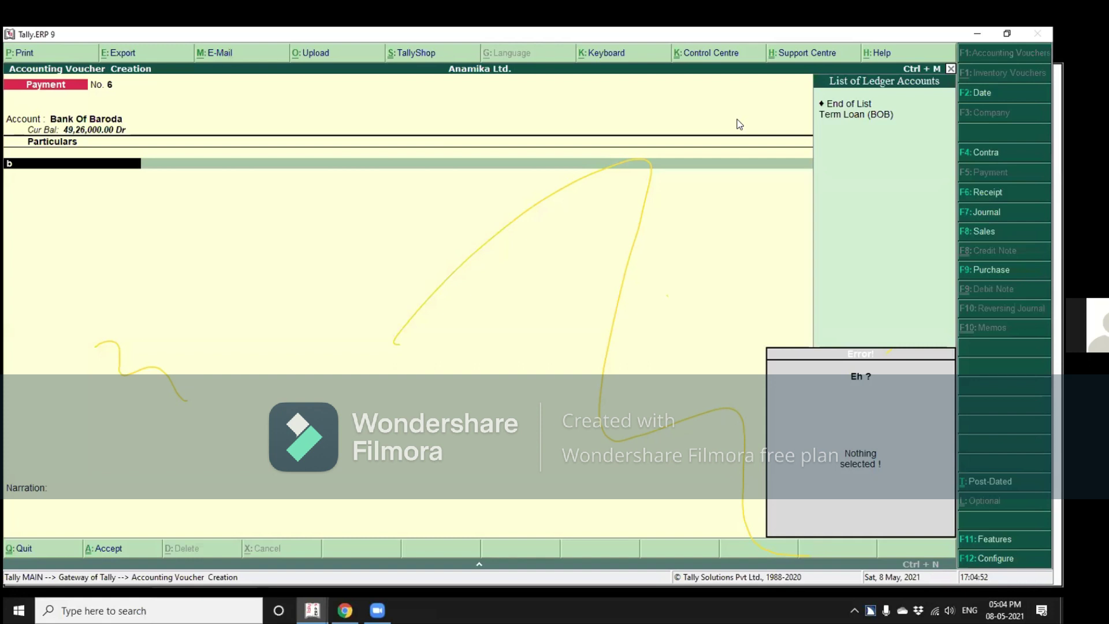
key("BackSpace")
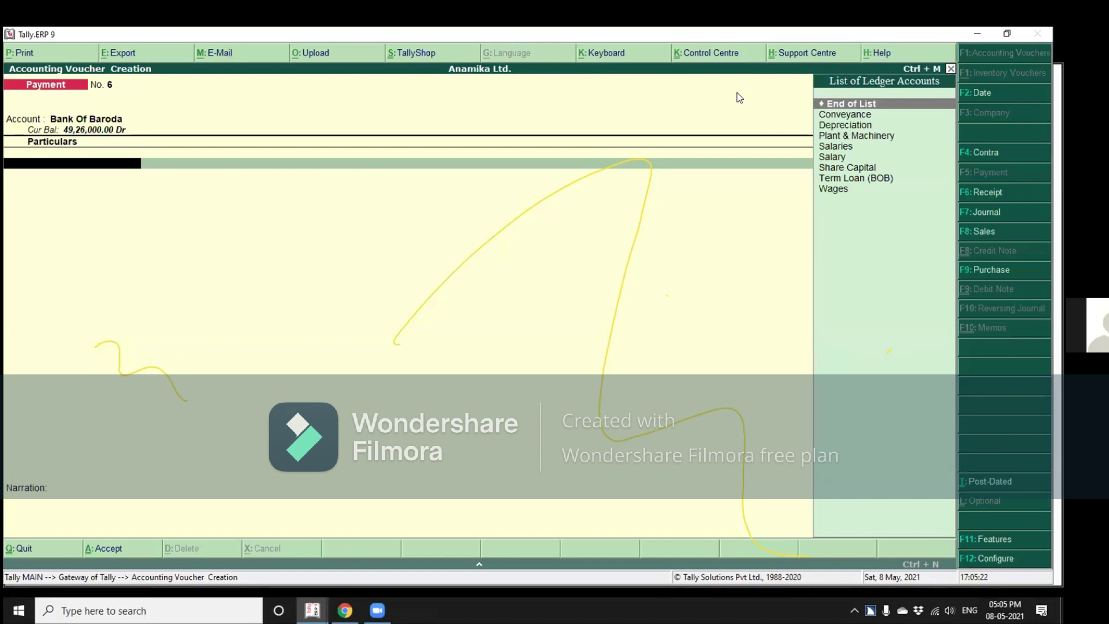
key("BackSpace")
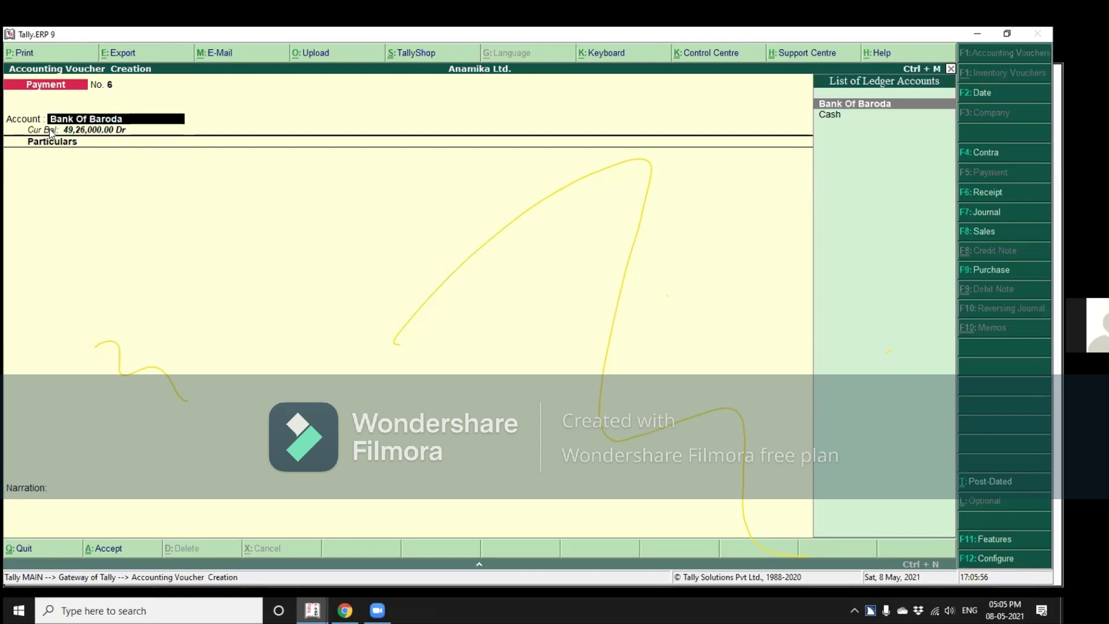
Keep Bank Of Baroda as the account and enter Conveyance in the particulars with an amount of 20,000.
key("Return")
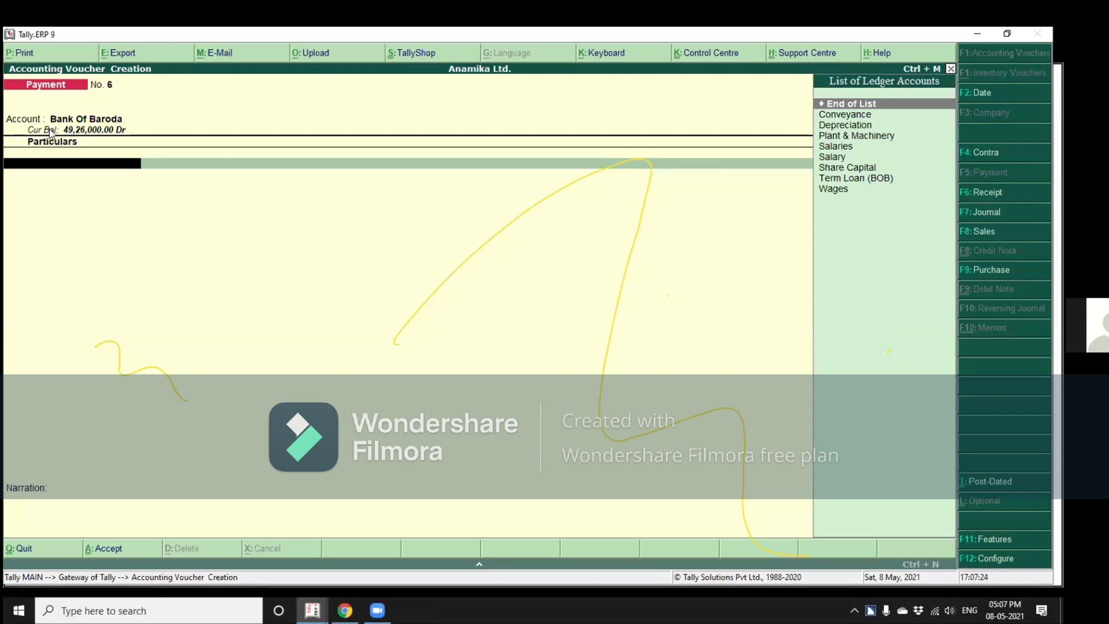
type("conv")
key("Return")
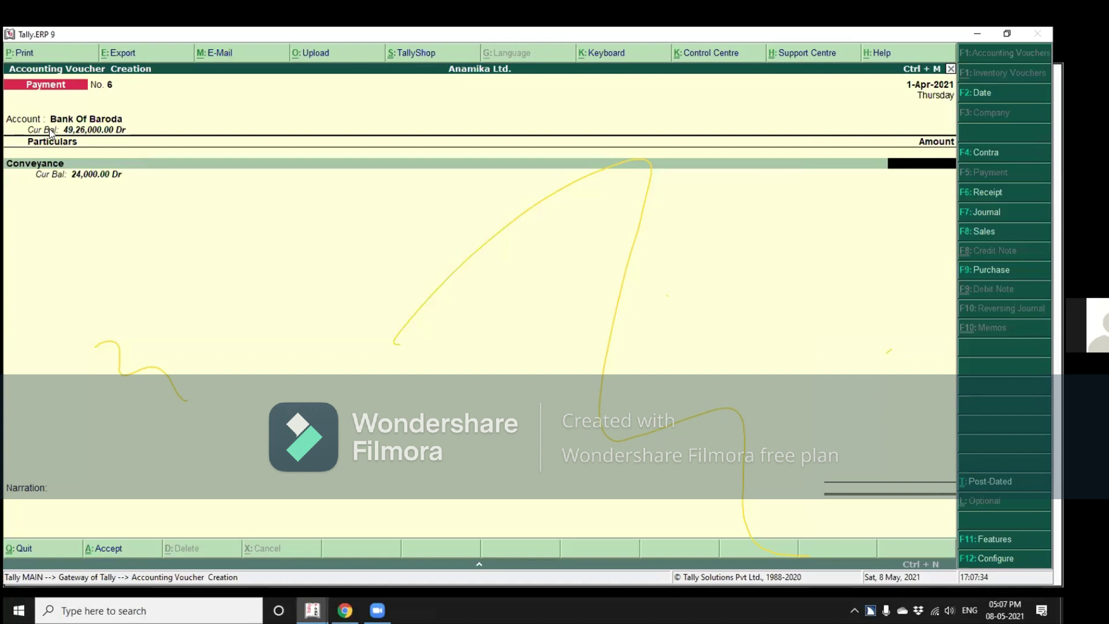
key("BackSpace")
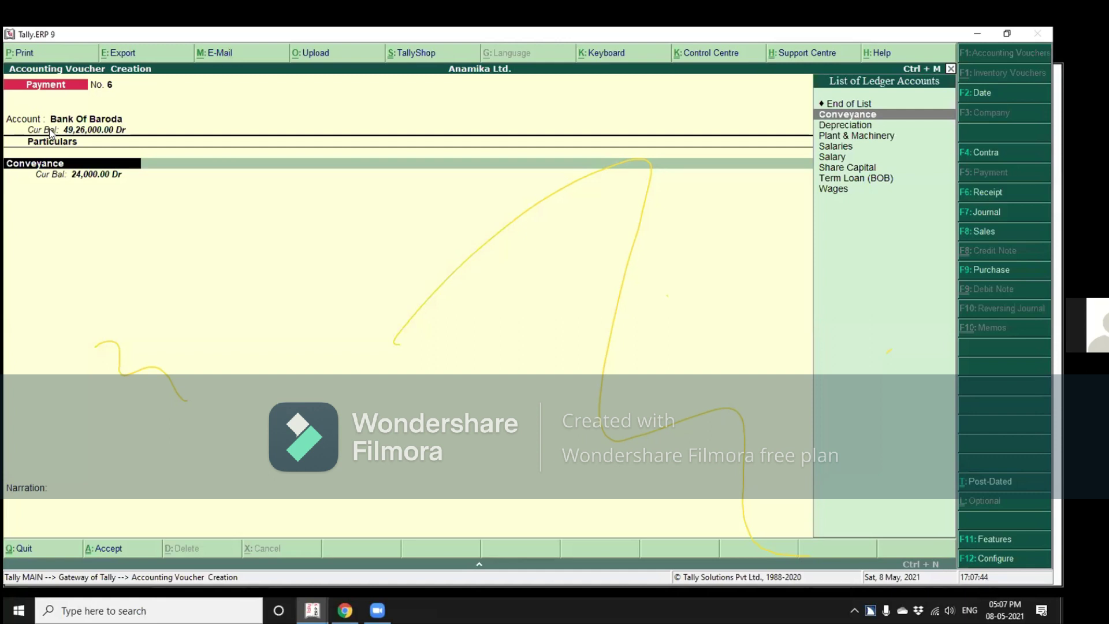
key("Return")
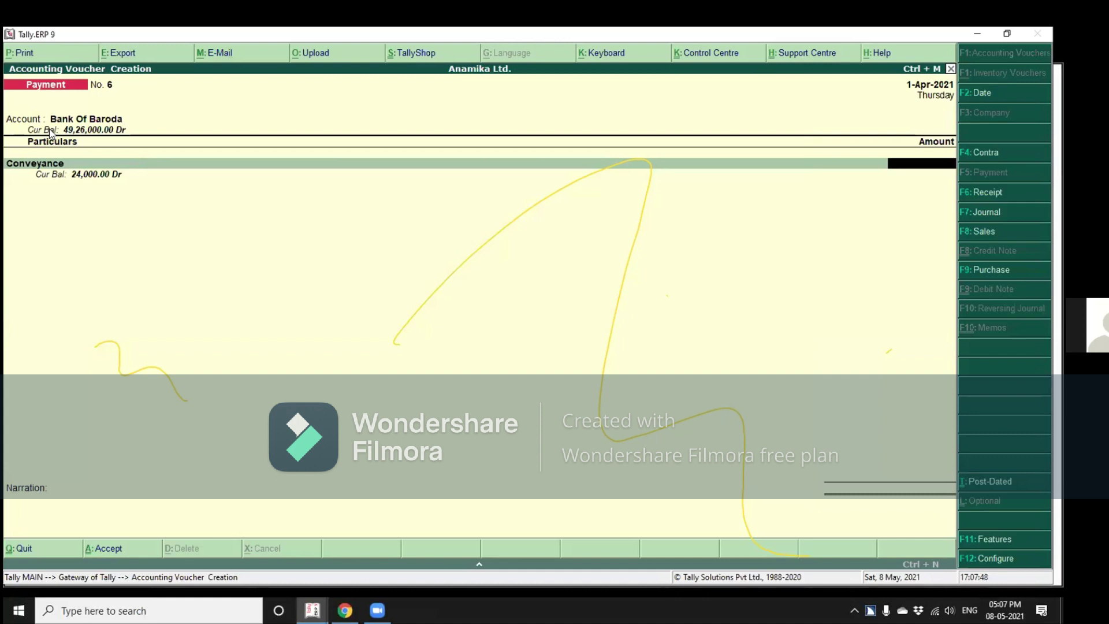
type("20000")
key("Return")
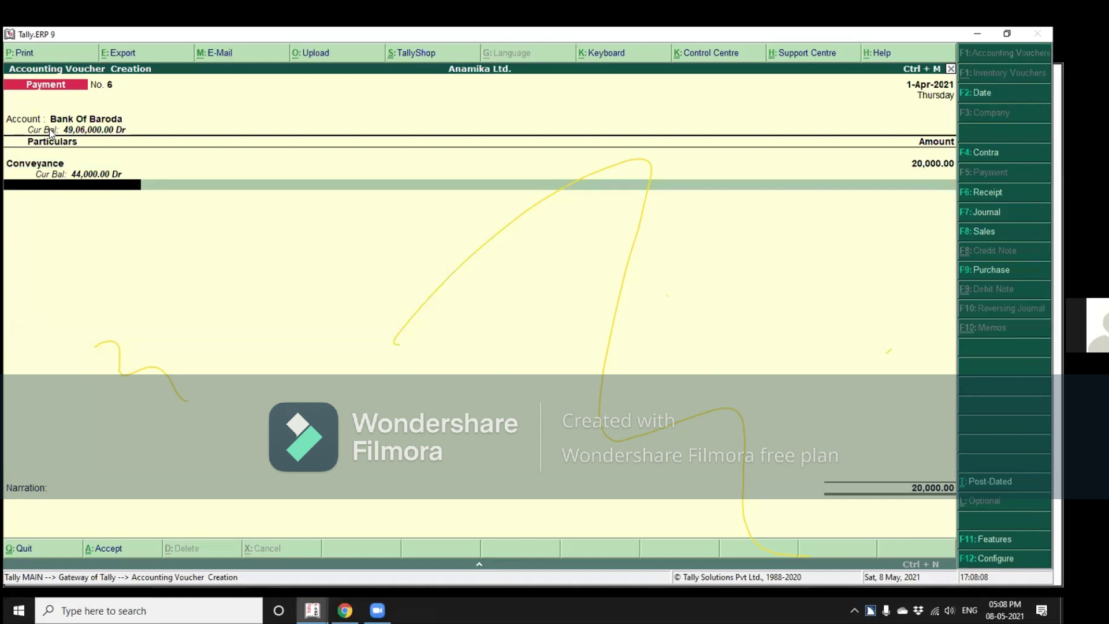
Finish the particulars and allocate 20,000 to Bank Of Baroda as a Cheque, range Not Applicable, blank instrument number, dated 1-Apr-2021.
key("Return")
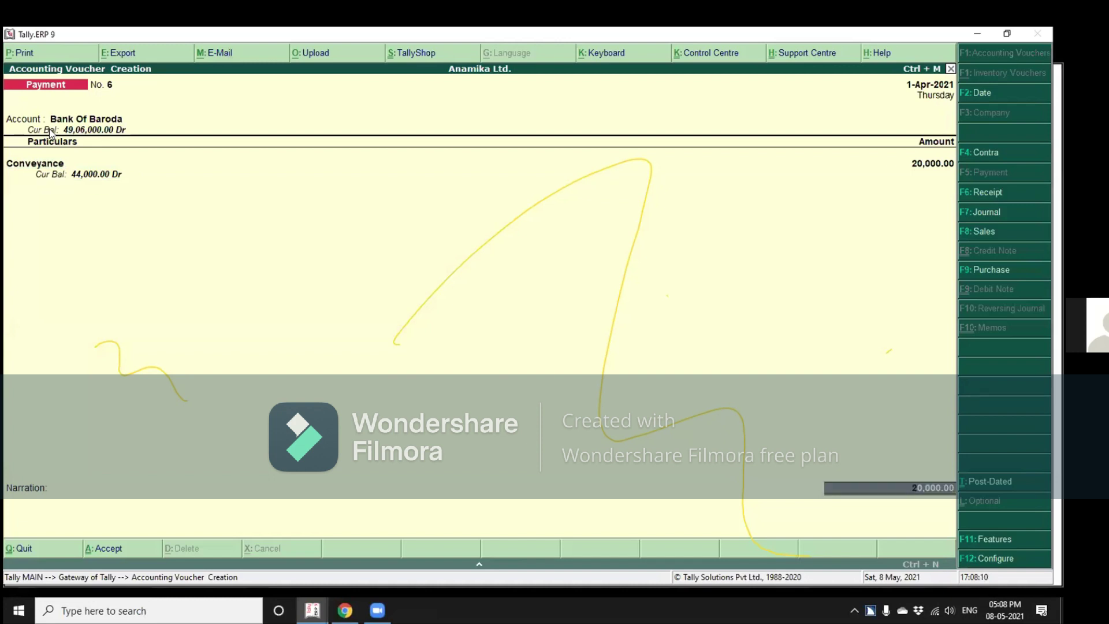
key("Return")
key("Return")
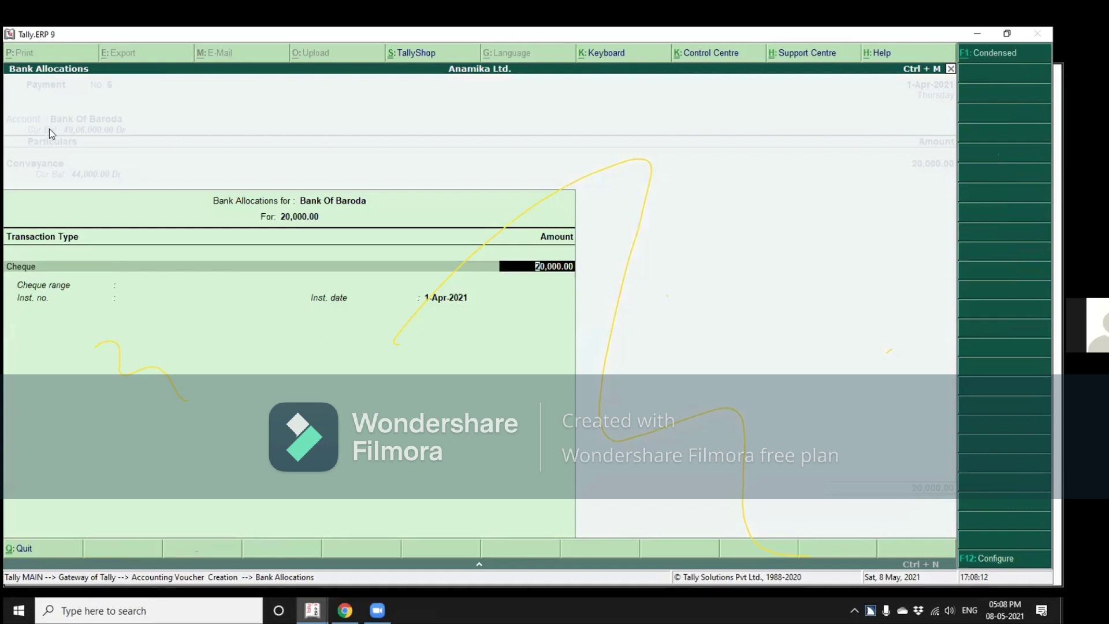
key("Return")
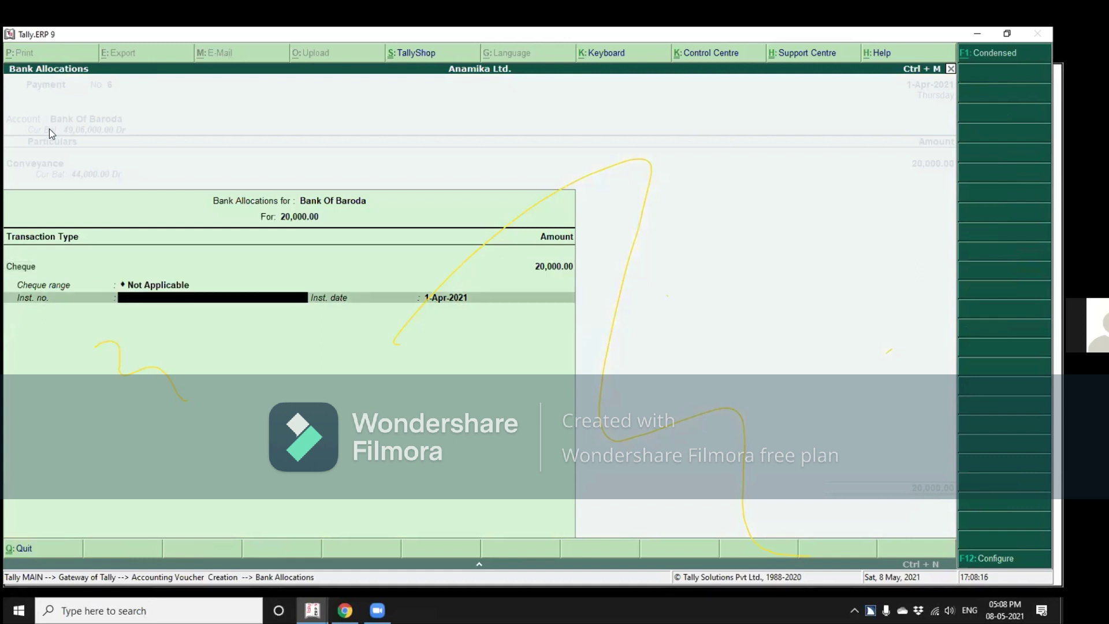
key("Return")
key("Return")
key("Return")
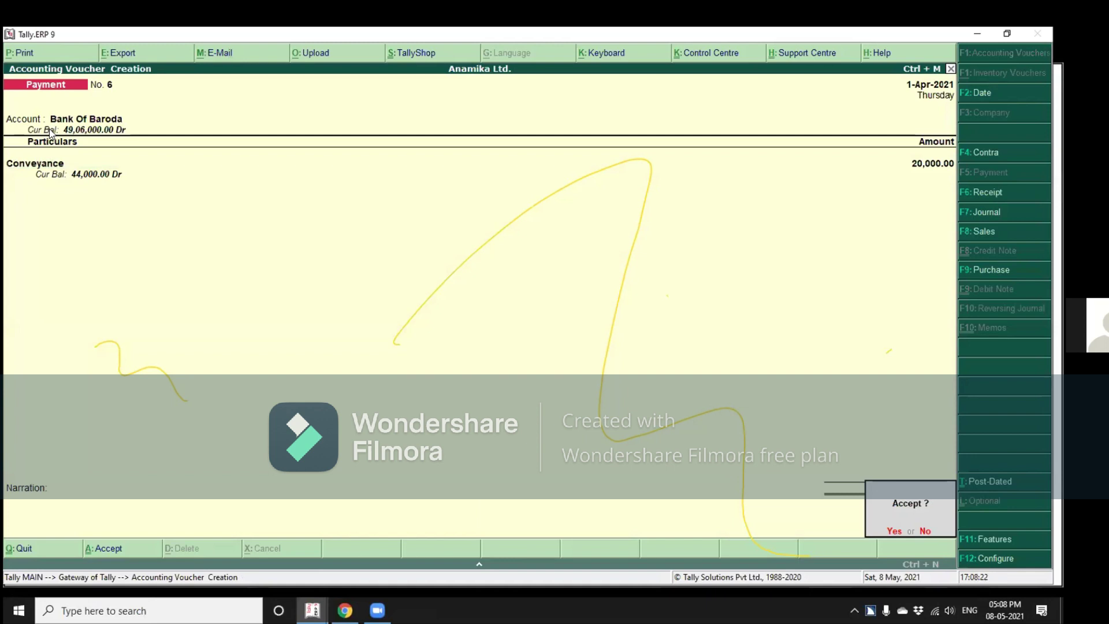
Enter the narration Taxi fare for the conveyance payment and accept the voucher.
key("Escape")
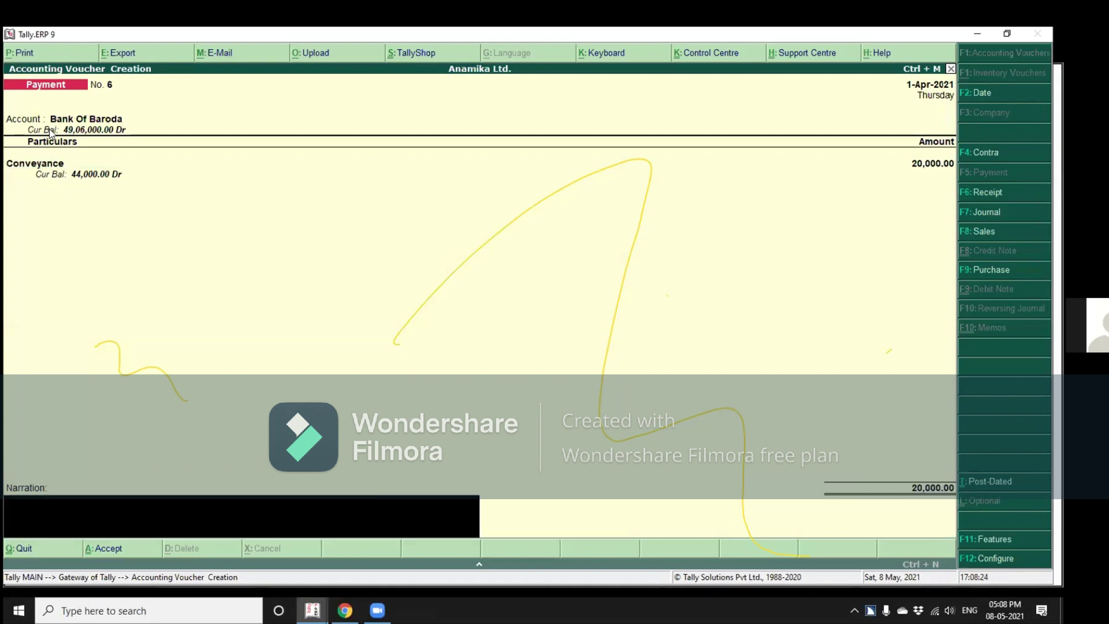
key("Return")
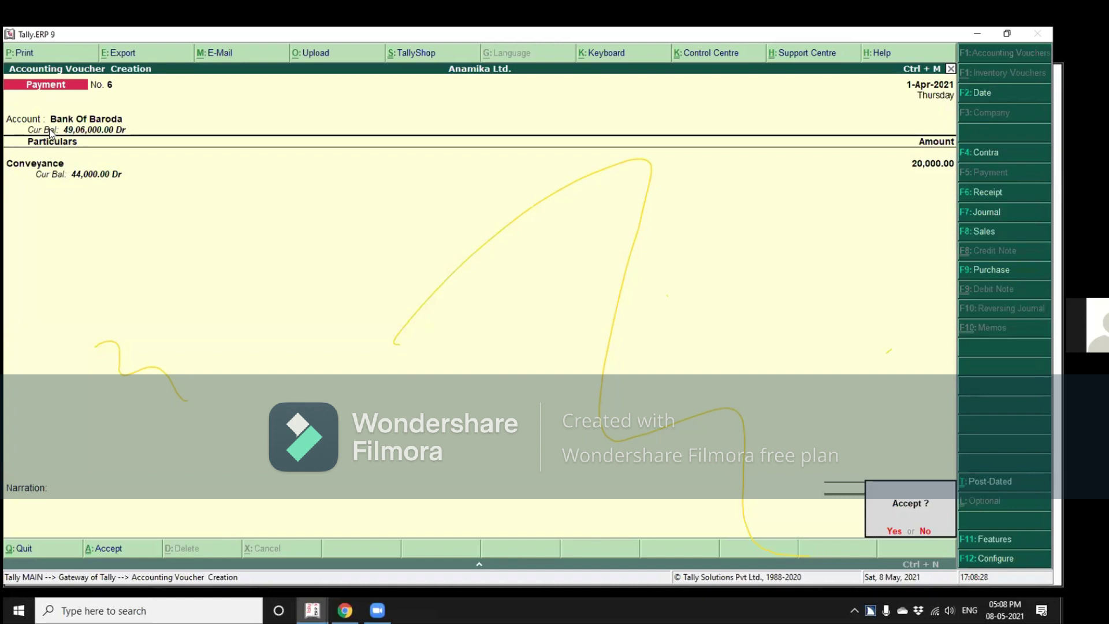
key("Escape")
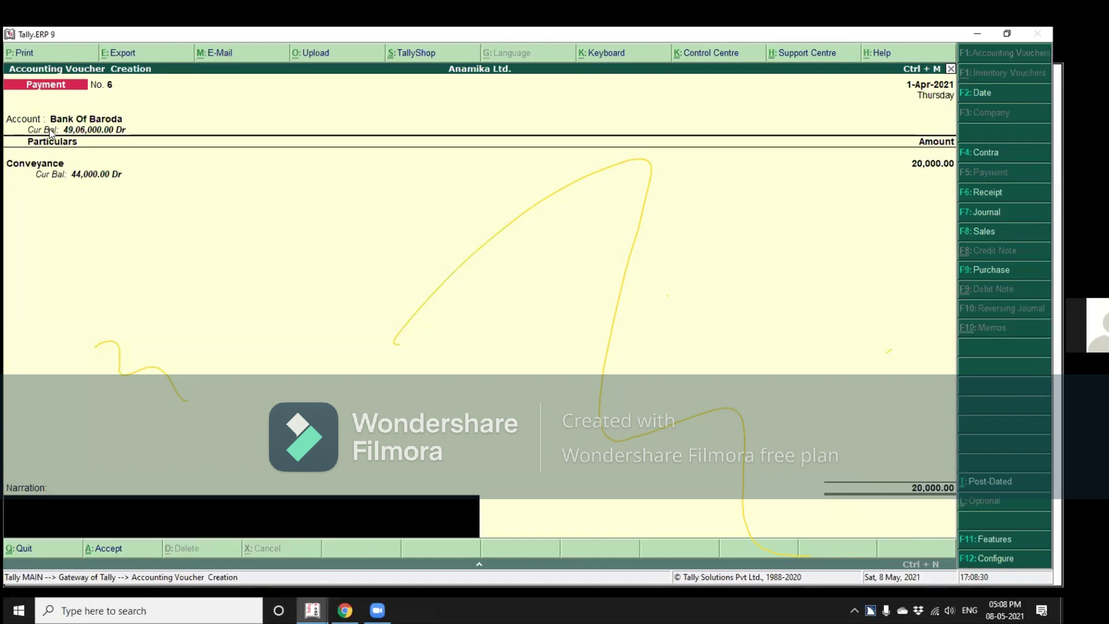
key("Return")
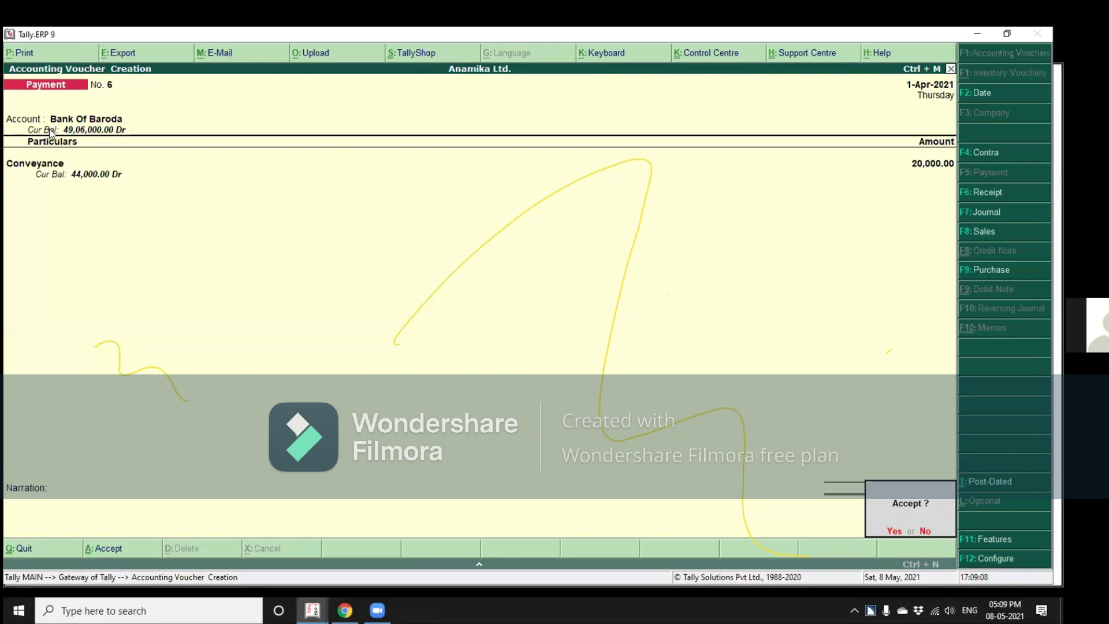
key("Return")
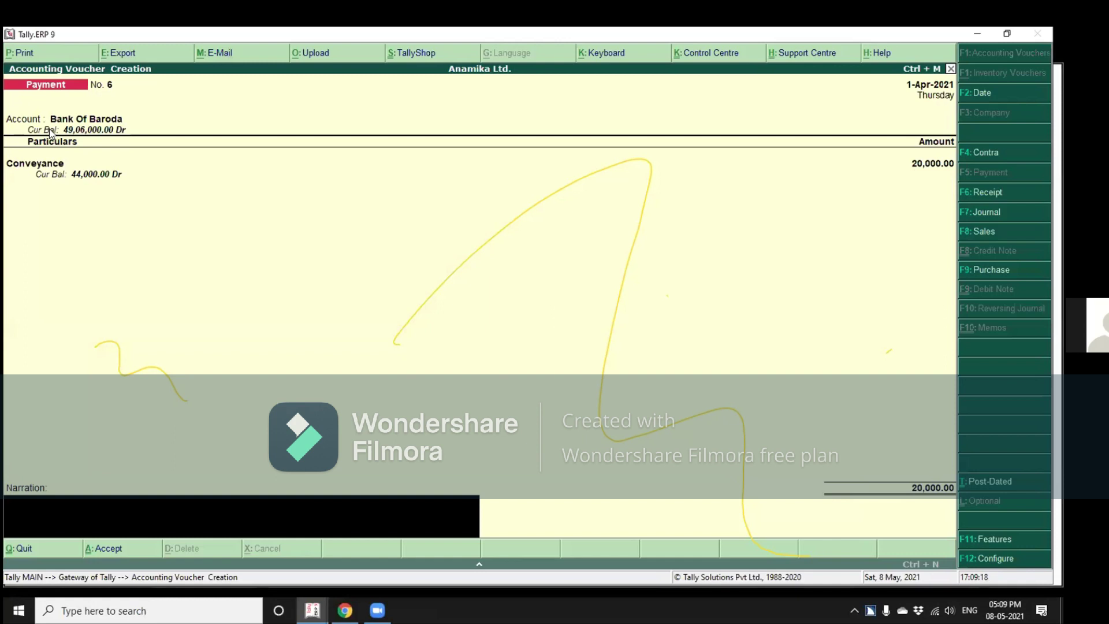
type("axi fare")
key("Return")
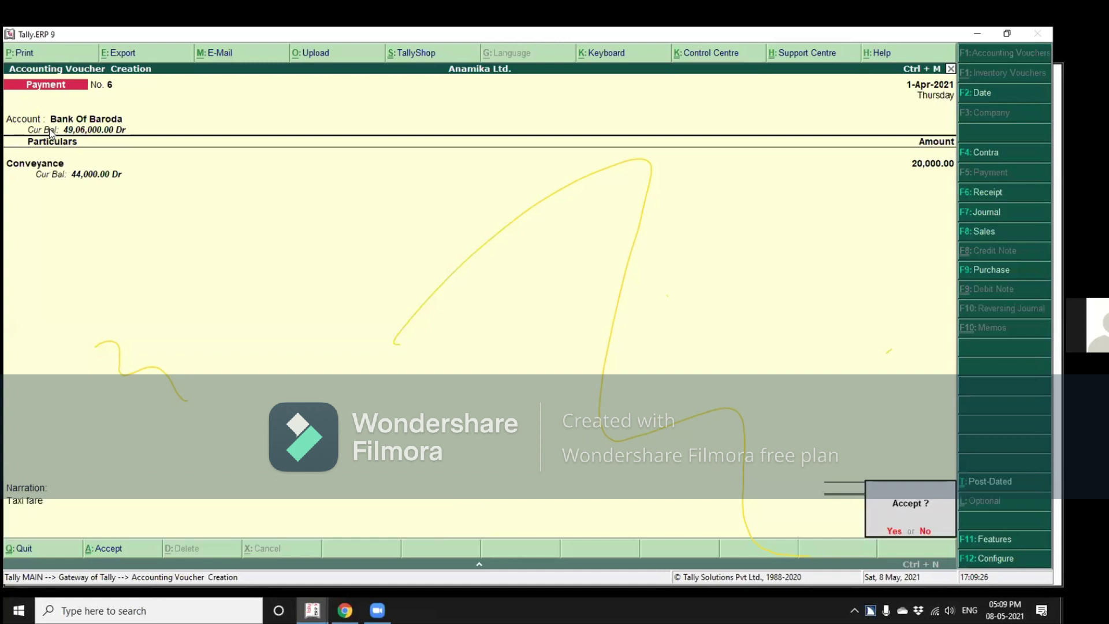
key("Return")
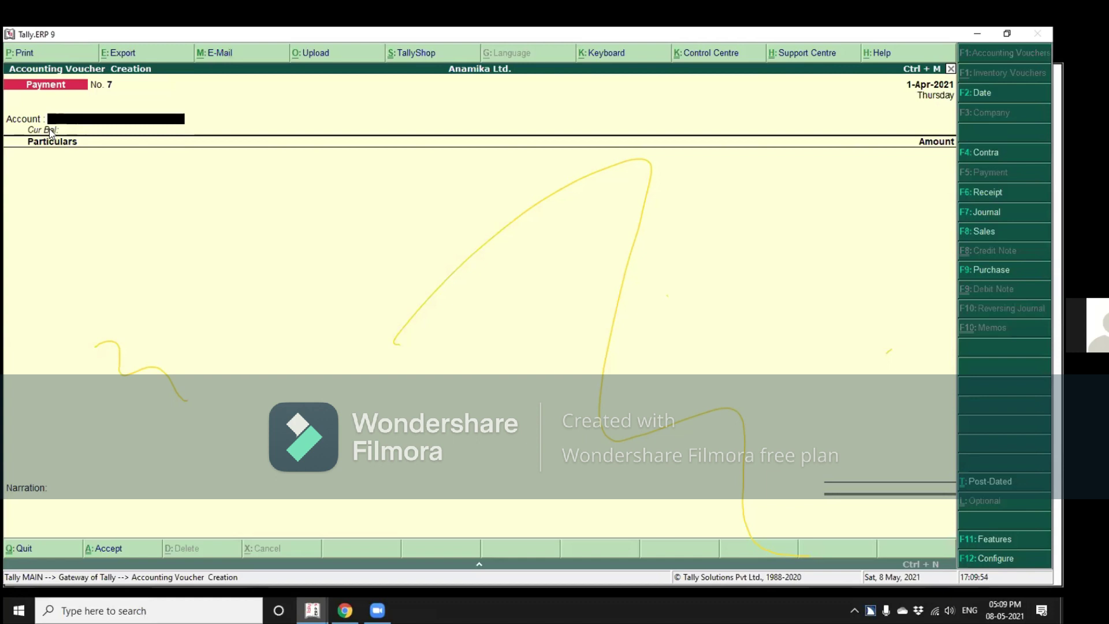
Start a journal voucher and debit Depreciation with 10,000.
key("F7")
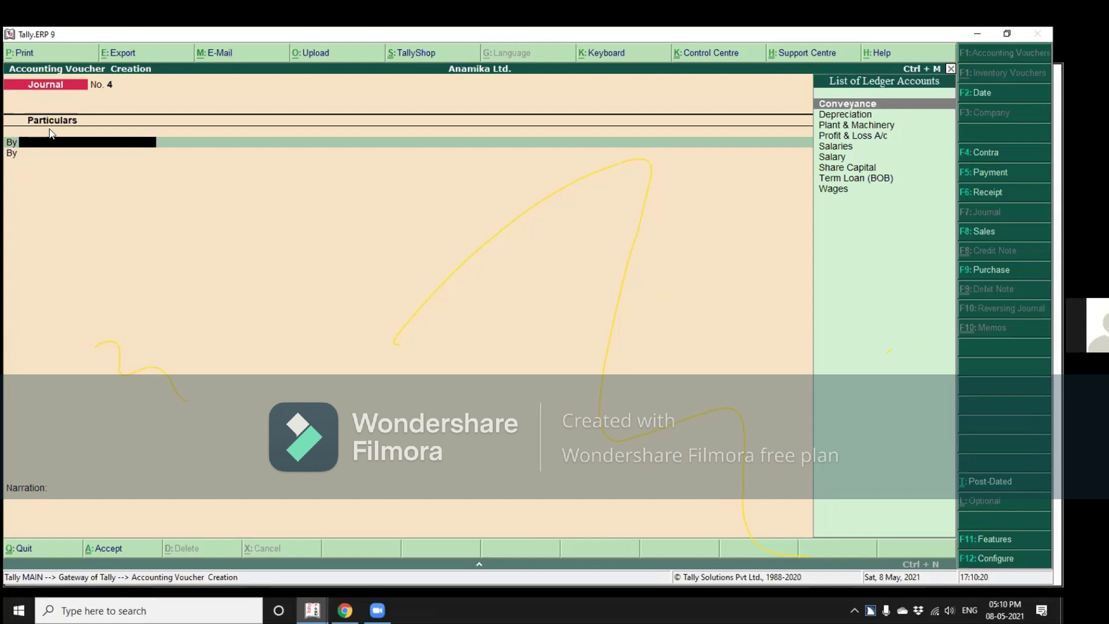
type("D")
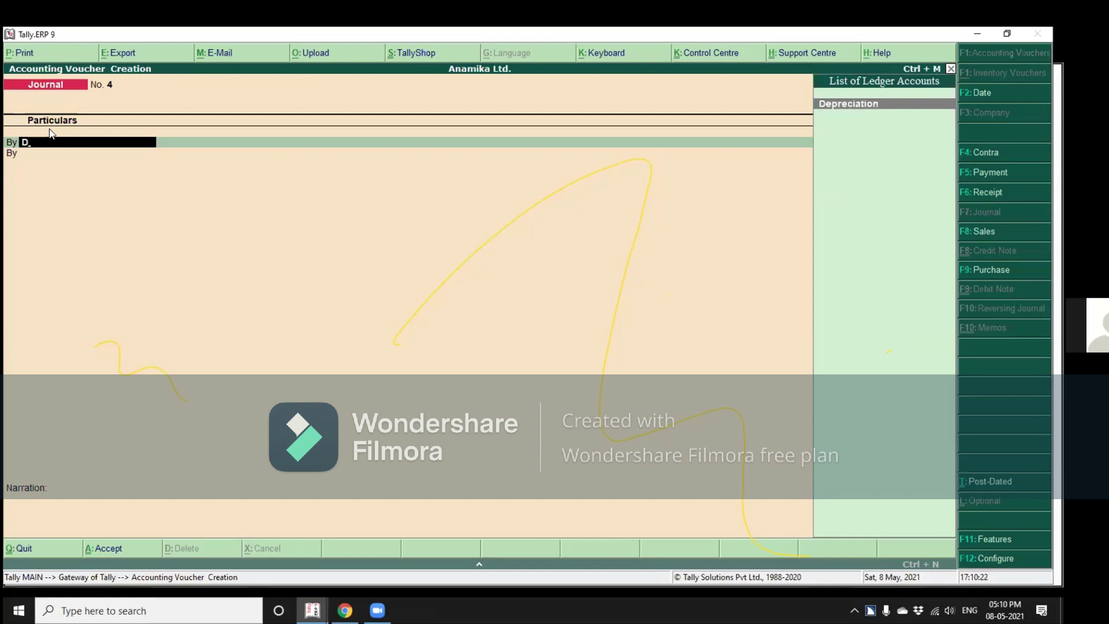
type("epre")
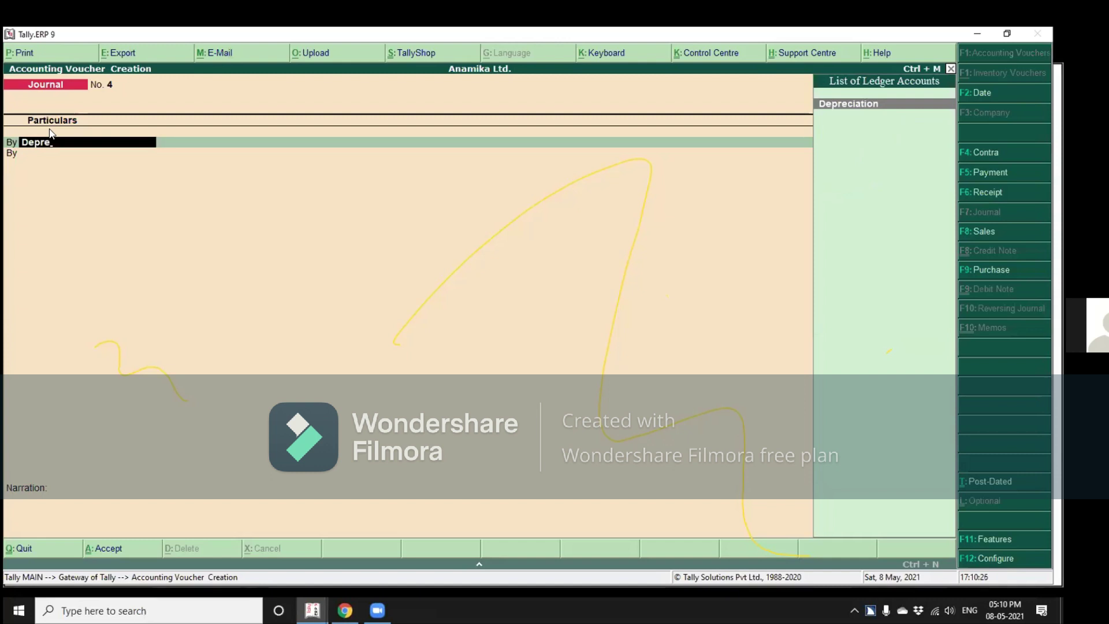
key("Return")
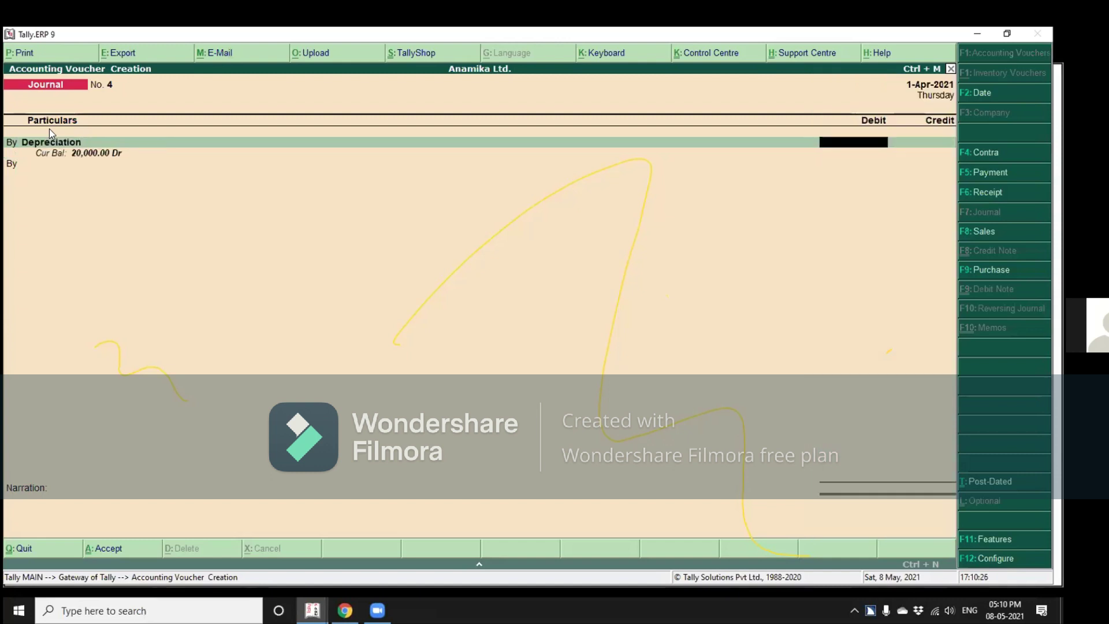
key("BackSpace")
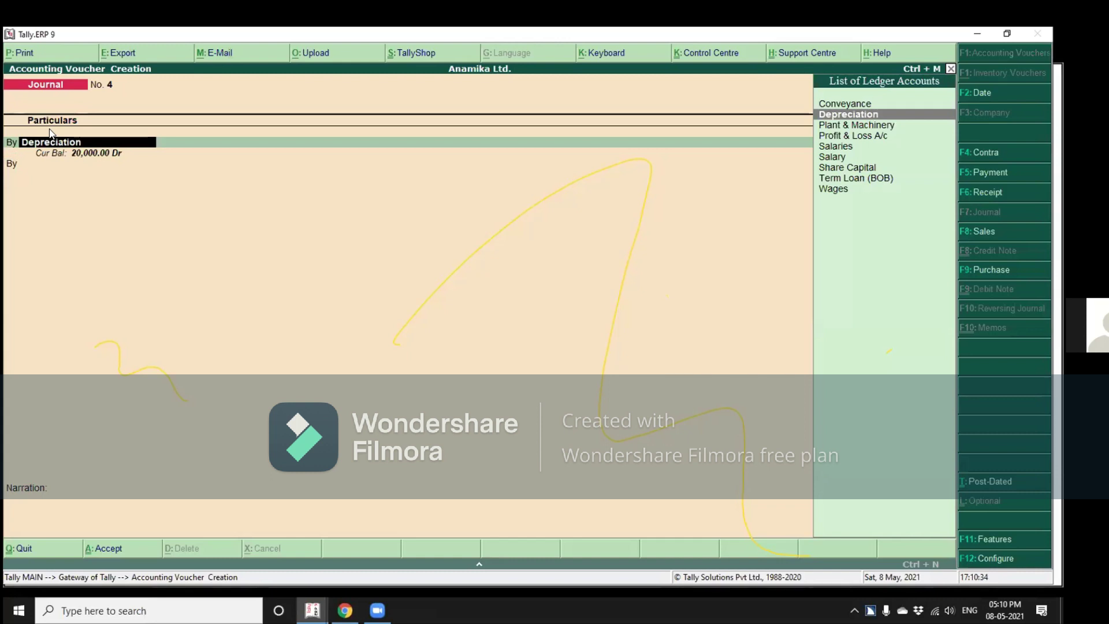
key("Return")
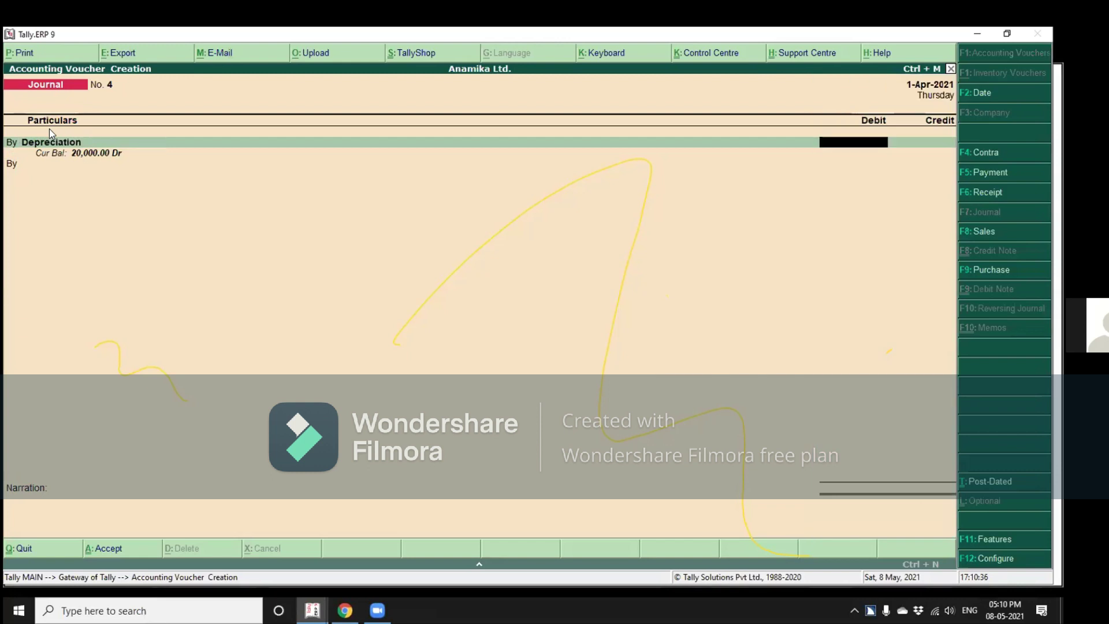
type("10000")
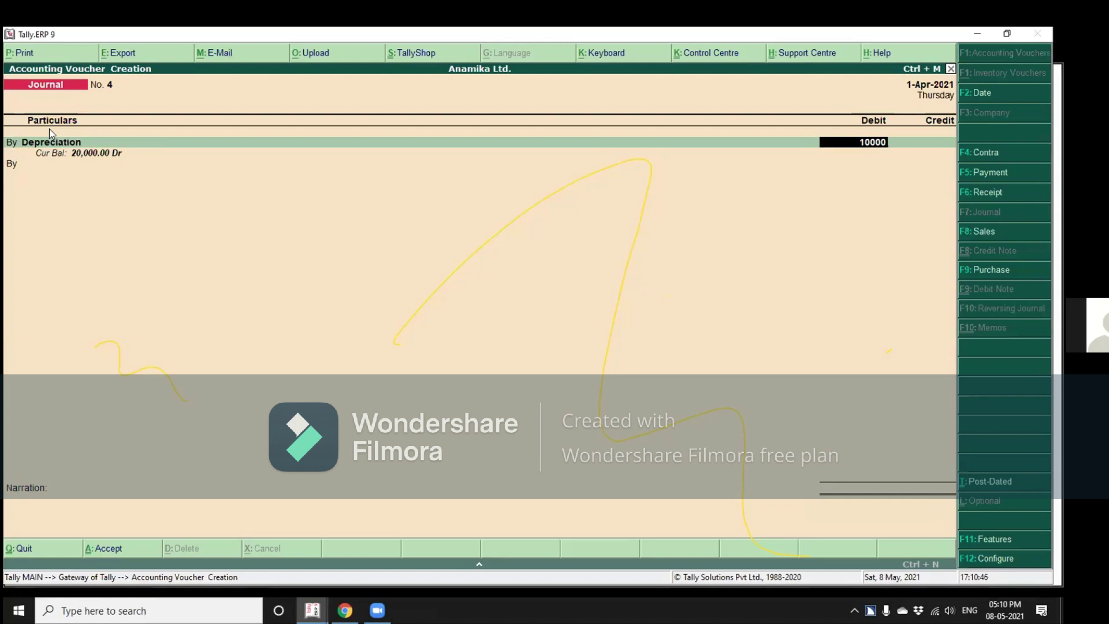
key("Return")
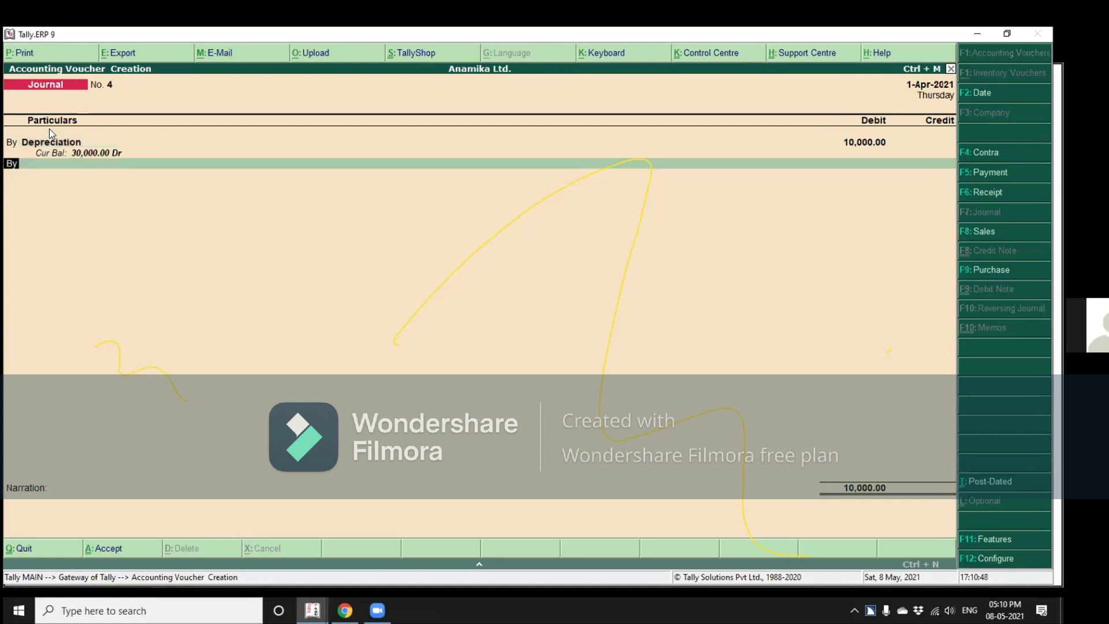
Try to add Term Loan (BOB) as the second journal line with "plant" as its debit amount, and return to its ledger selection.
key("Return")
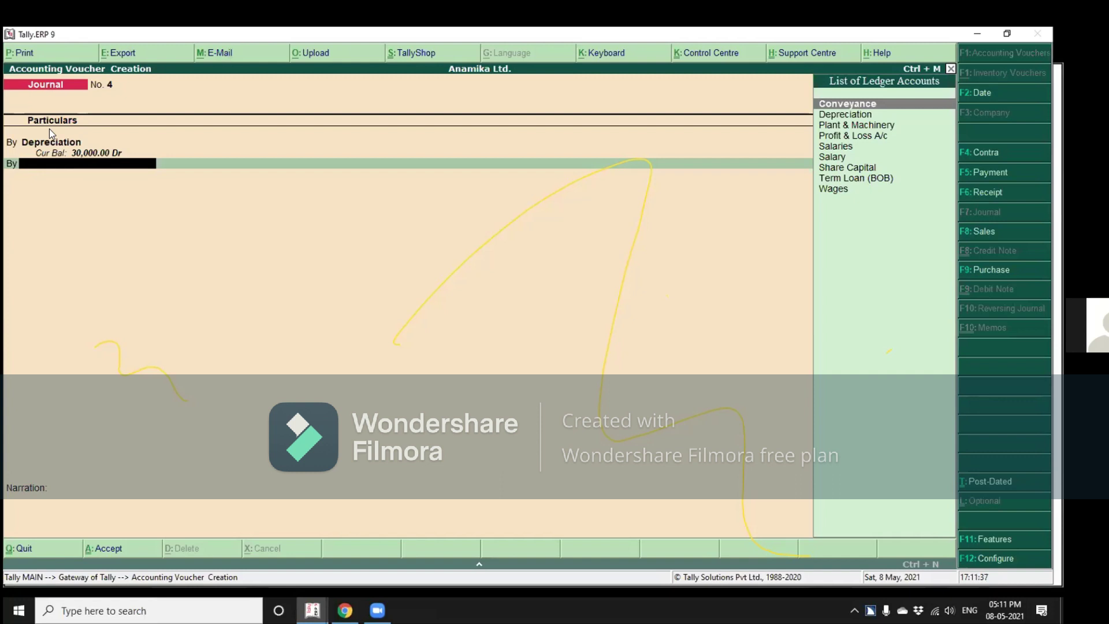
type("T")
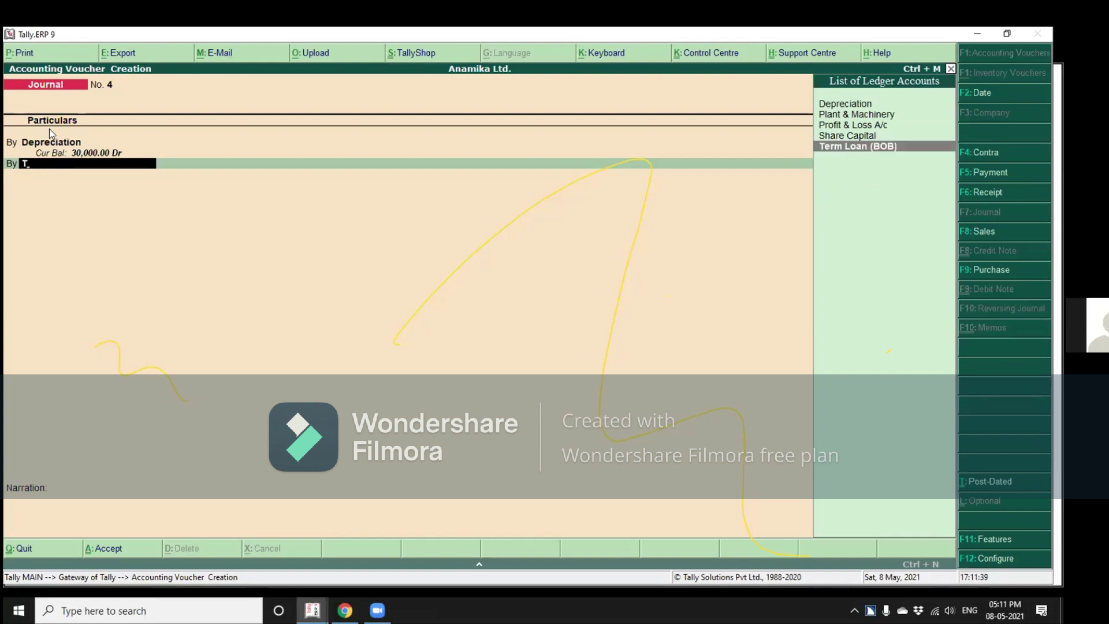
key("Return")
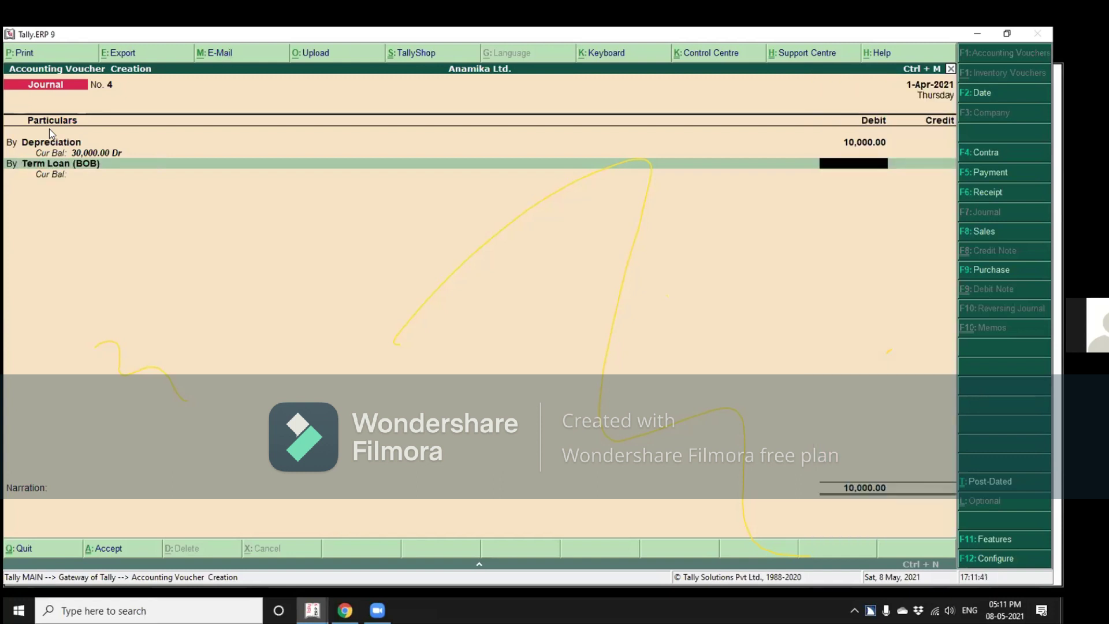
type("plan")
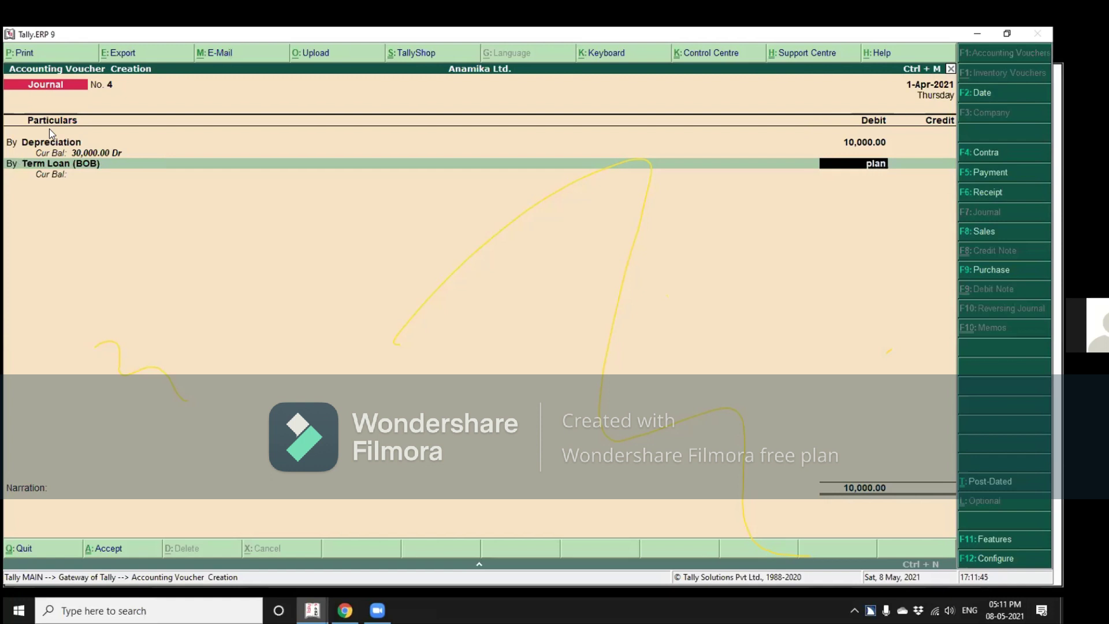
type("t")
key("BackSpace")
key("BackSpace")
key("BackSpace")
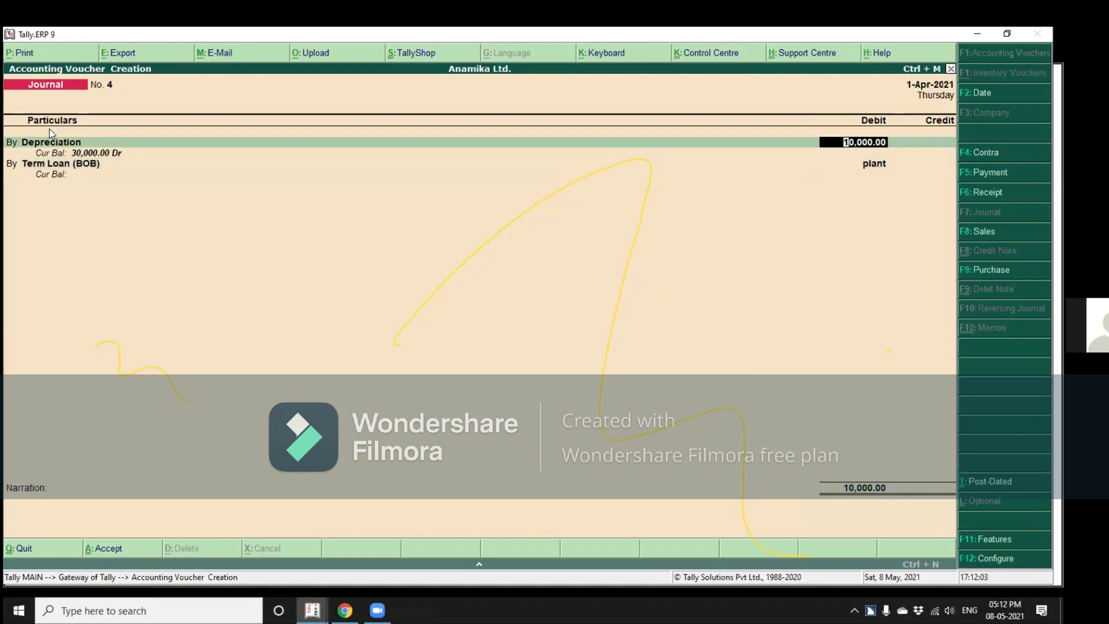
key("Return")
key("Return")
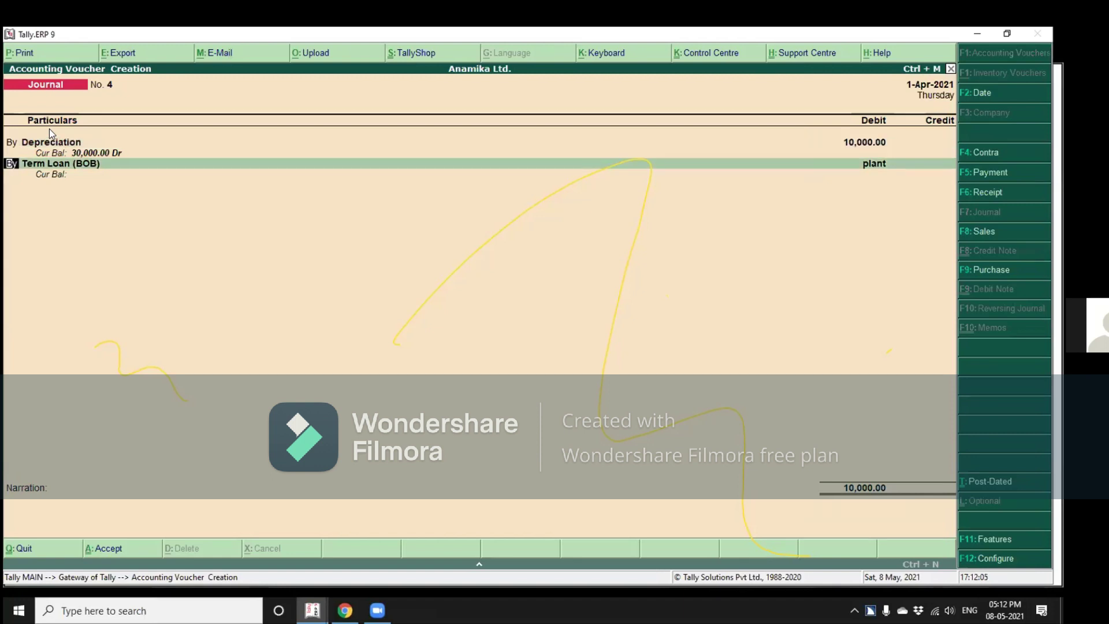
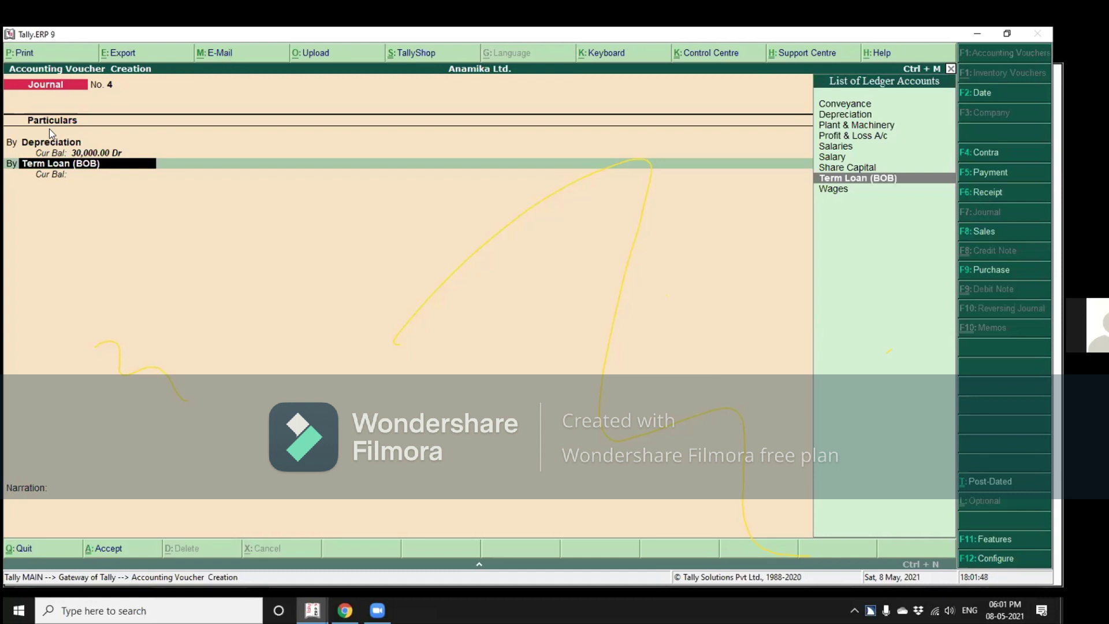
Clear the second ledger and quit the journal voucher without saving, returning to the Gateway of Tally.
key("BackSpace")
key("Escape")
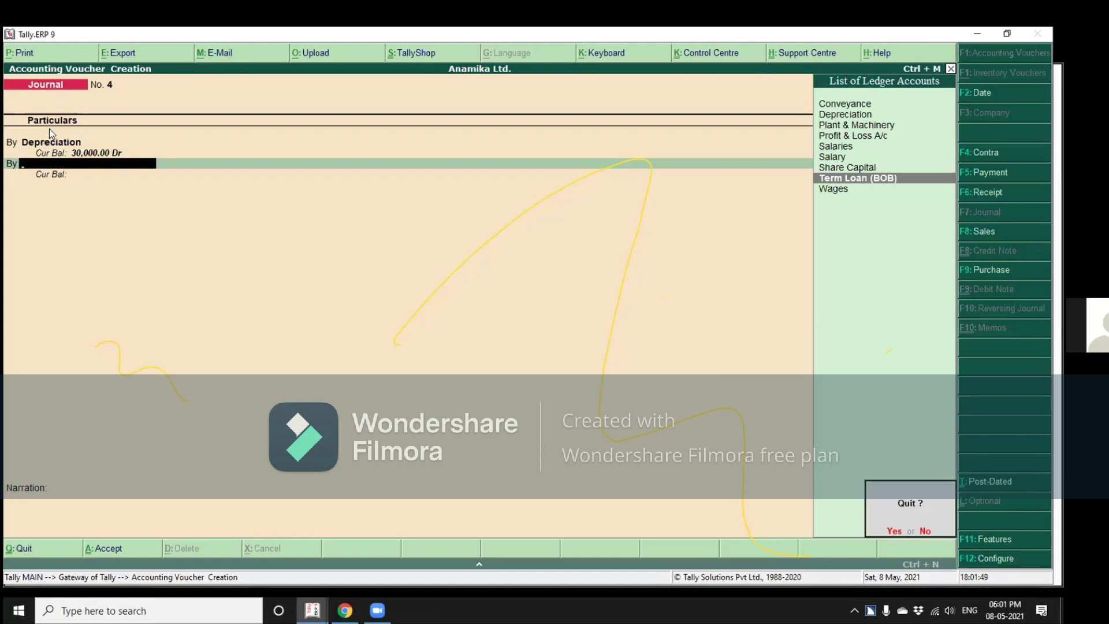
key("Return")
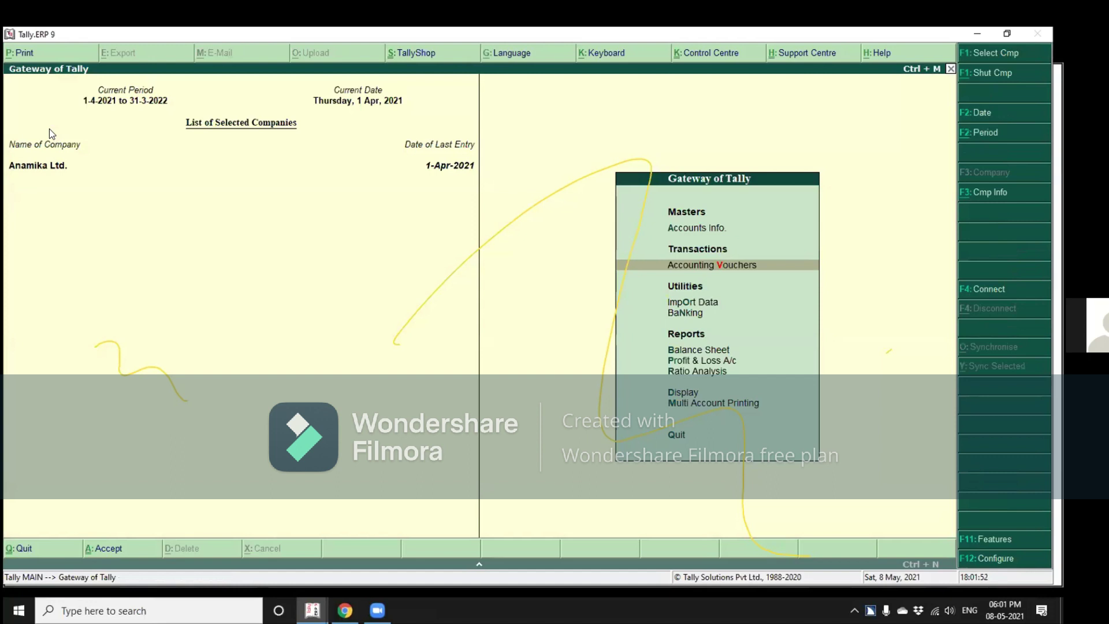